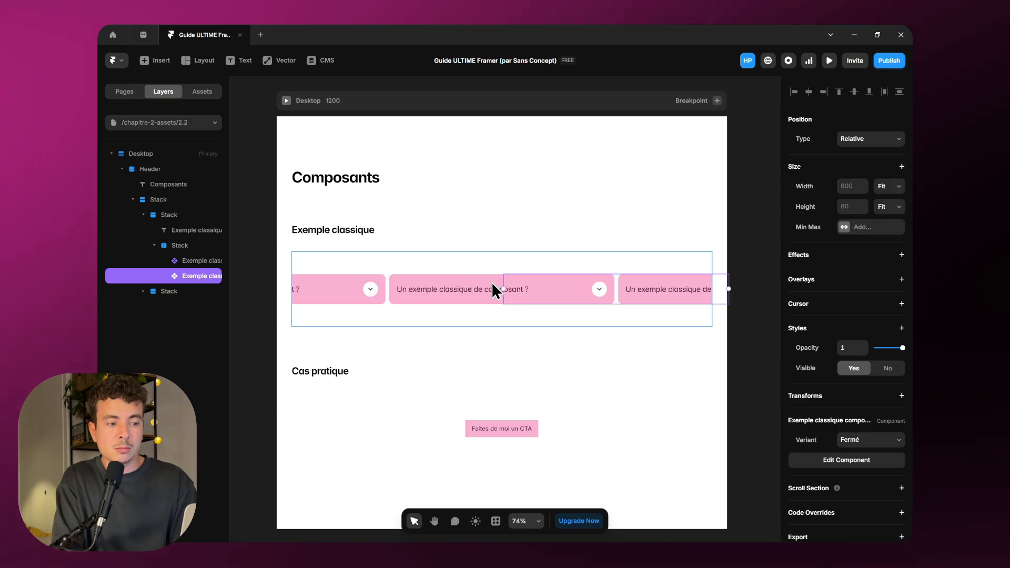
Set the layout direction of the stack holding the Exemple classique component instances to vertical
left_click(515, 267)
left_click(888, 319)
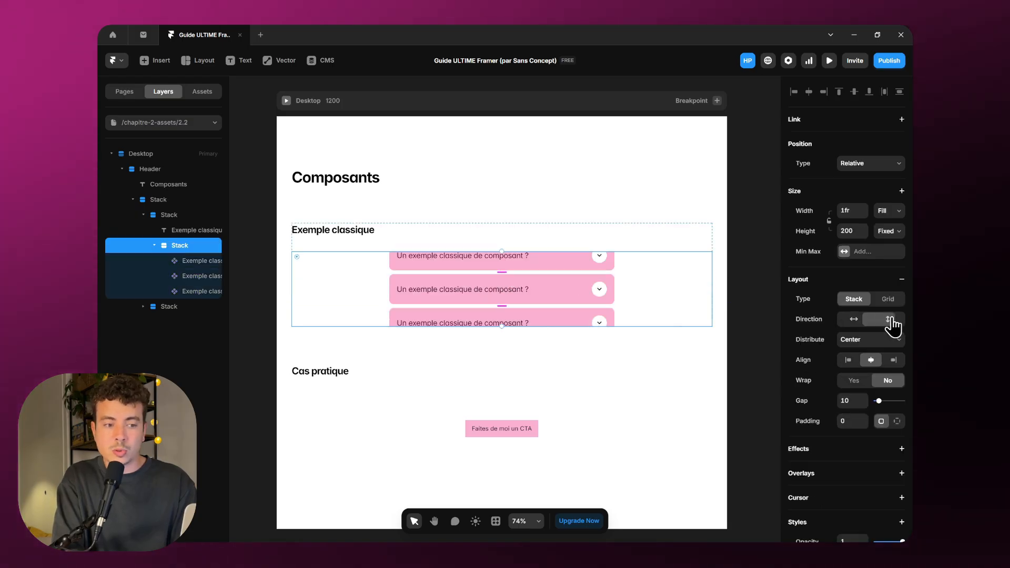
left_click(740, 298)
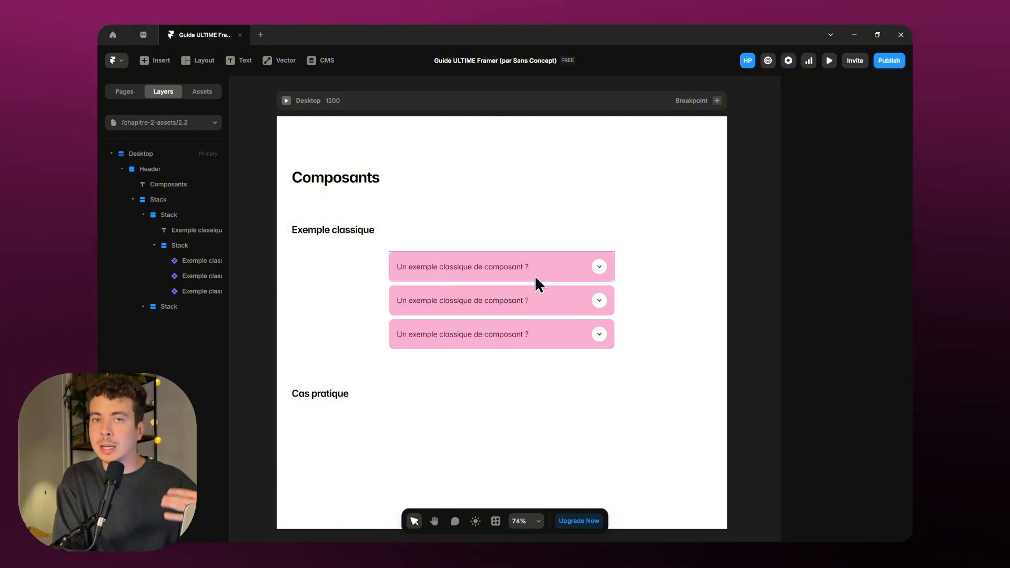
Preview the page, test the first two accordion items by opening and closing them, and return to the canvas
left_click(287, 101)
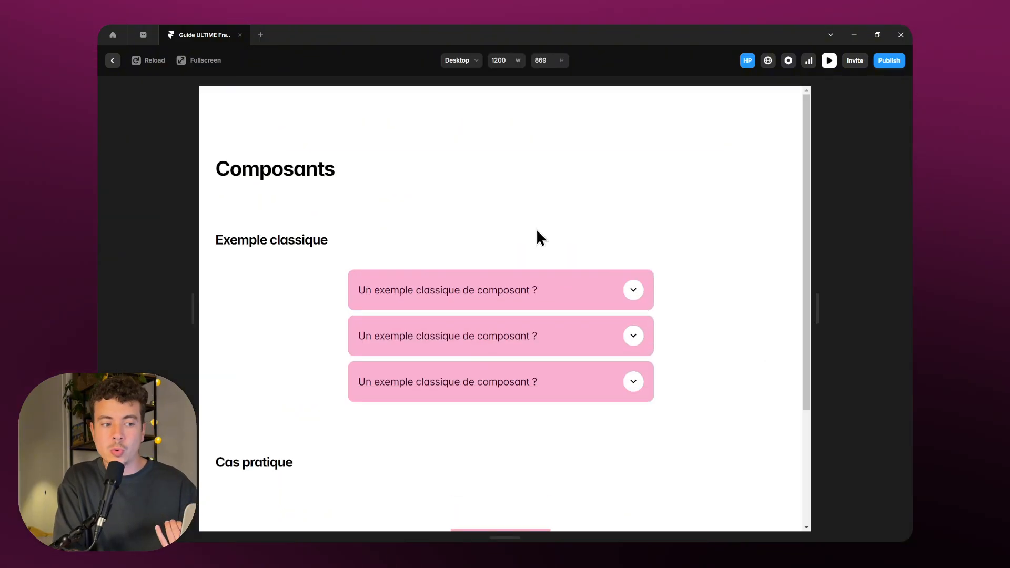
left_click(550, 294)
left_click(556, 308)
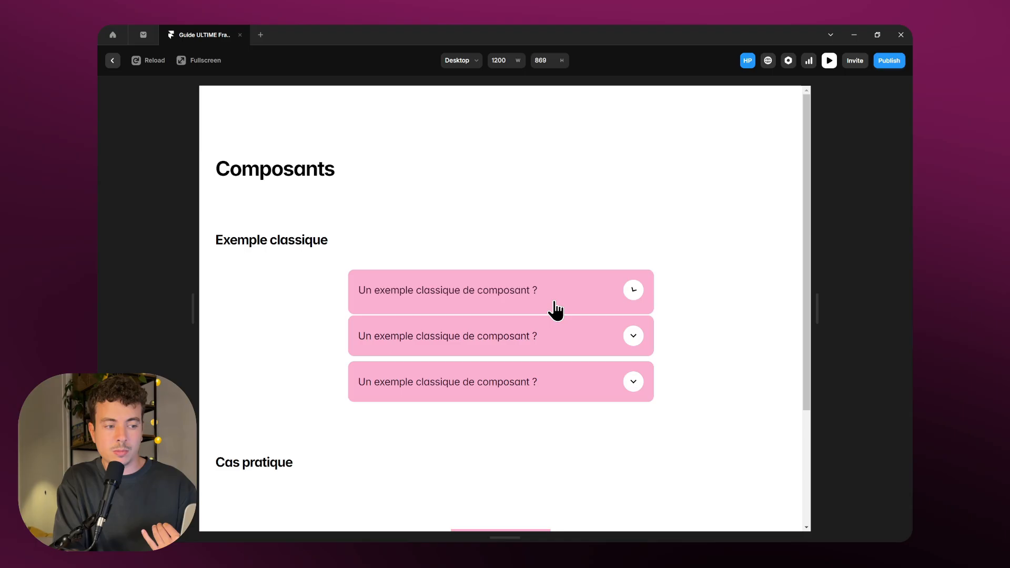
left_click(546, 345)
left_click(547, 345)
left_click(113, 62)
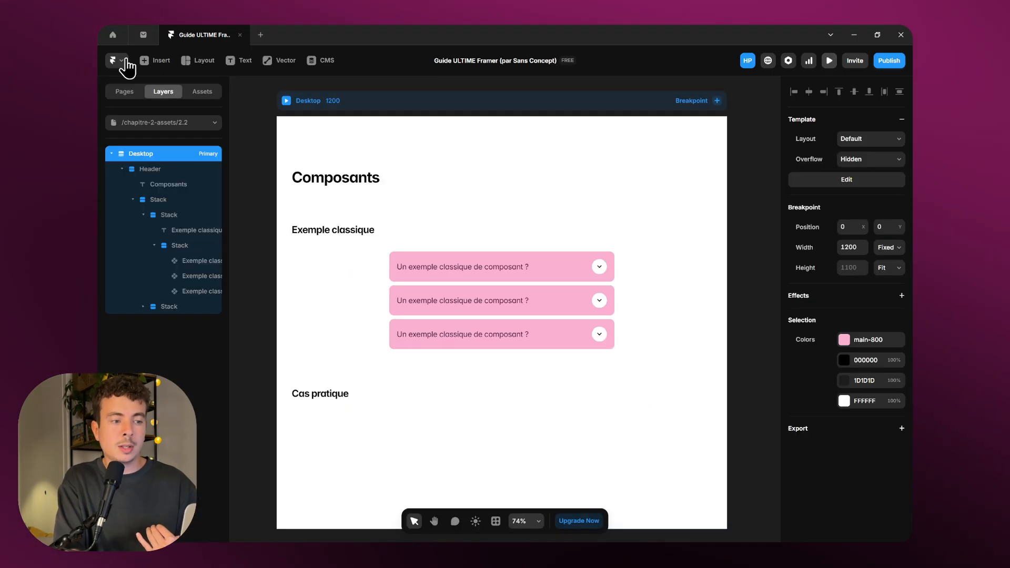
Set the fill of the Exemple classique component's primary variant to main-400, comparing it with main-800, and return to the page
left_click(505, 260)
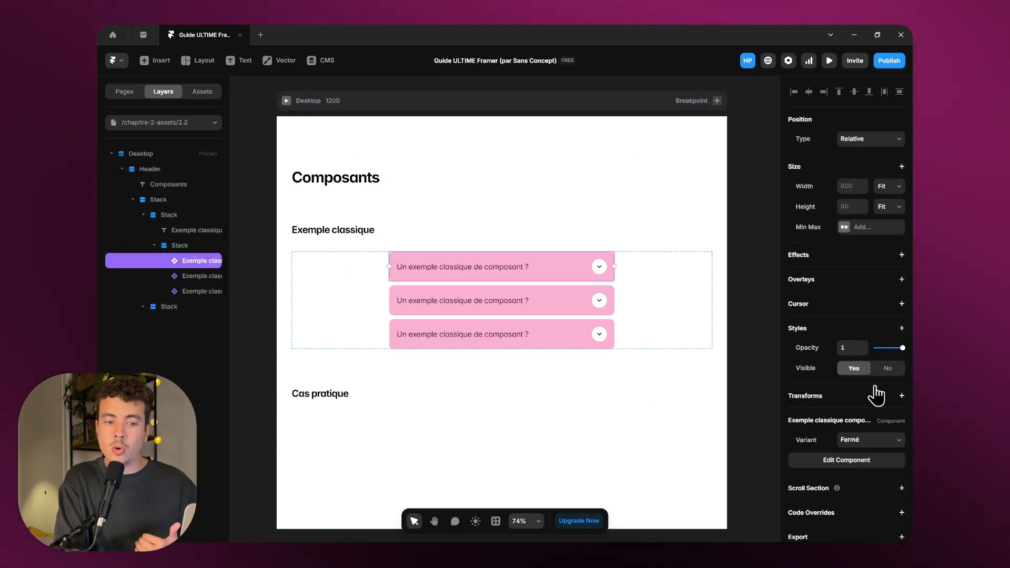
left_click(857, 461)
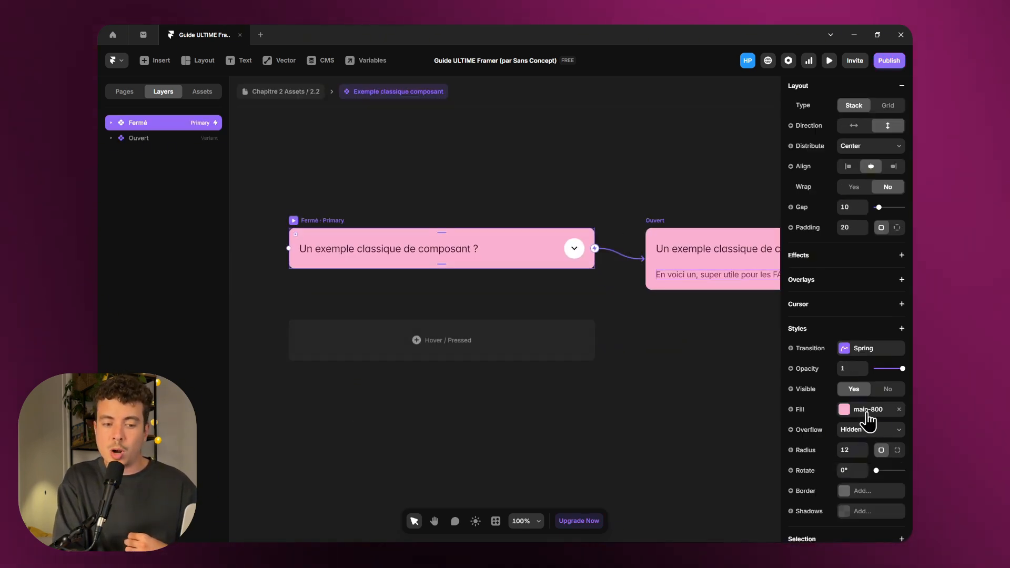
left_click(867, 412)
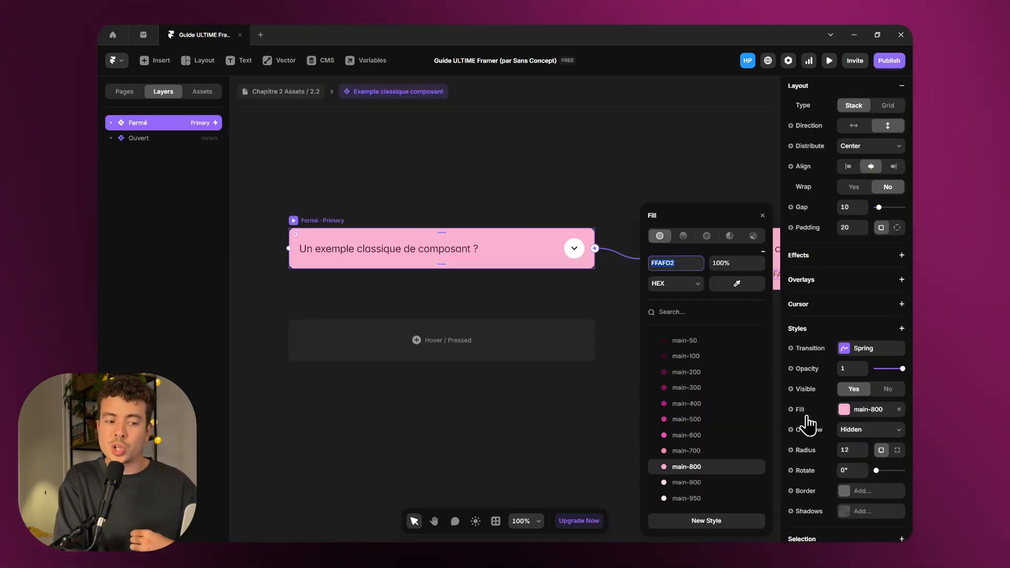
left_click(693, 405)
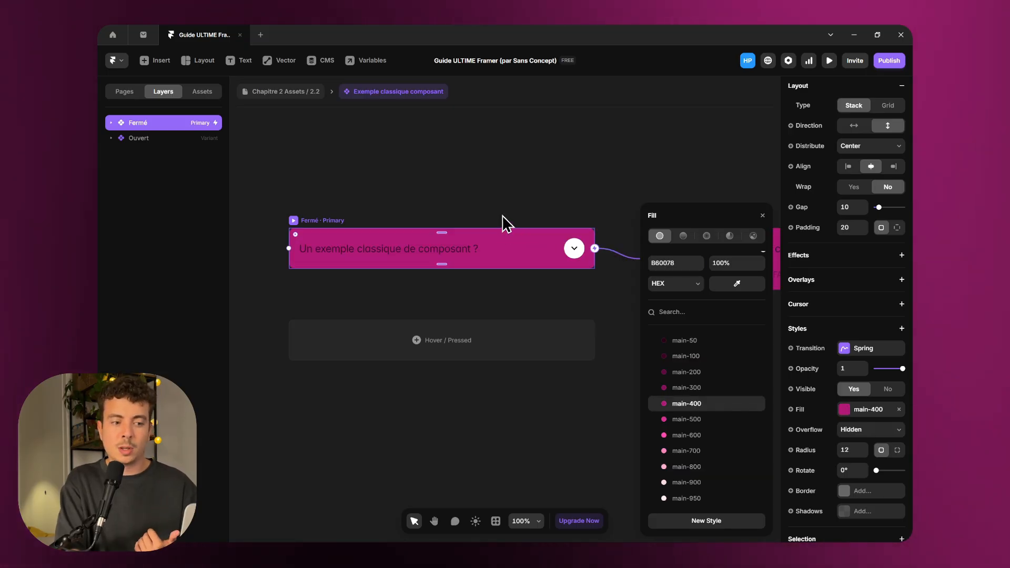
left_click(676, 465)
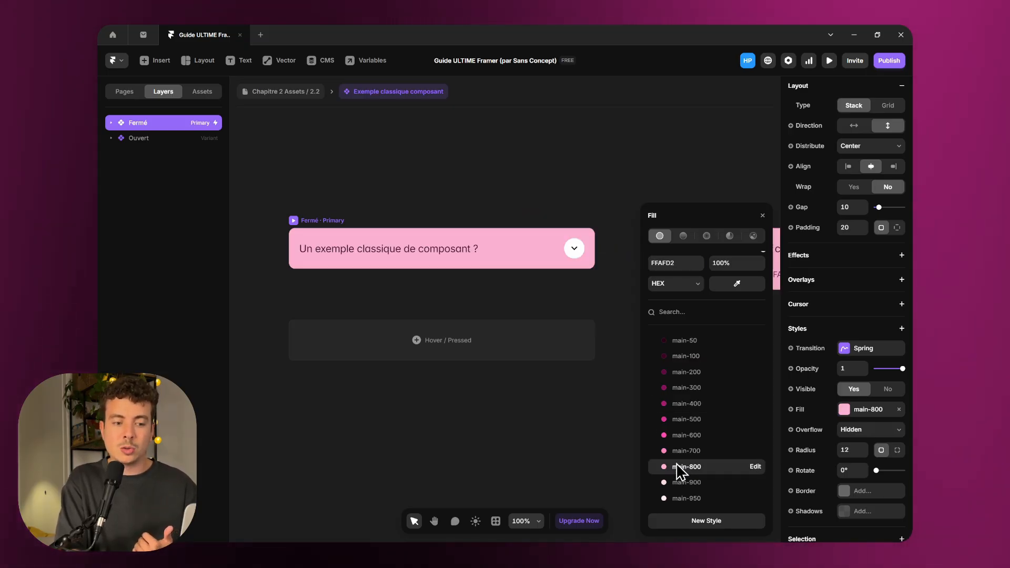
left_click(677, 407)
left_click(515, 164)
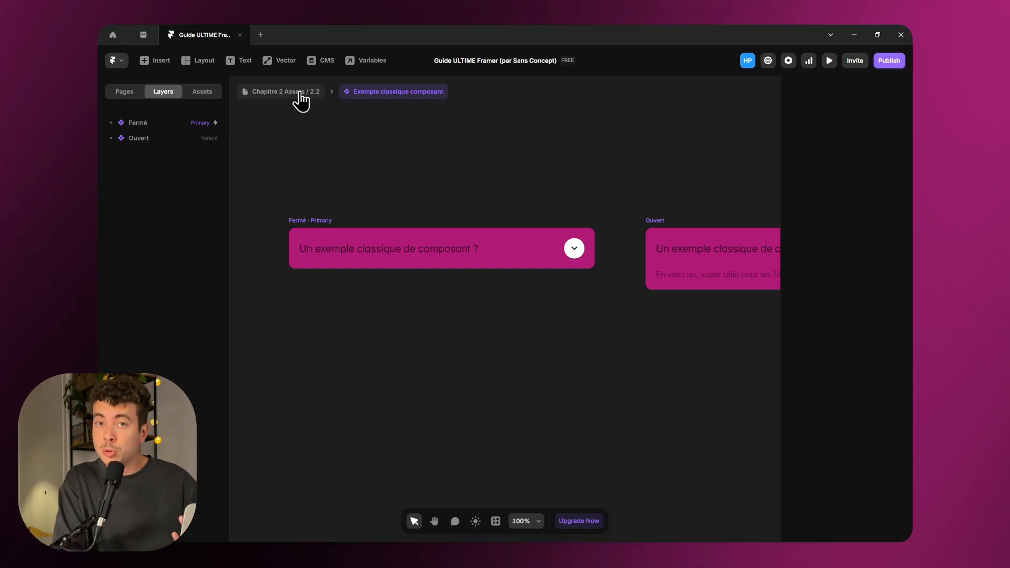
left_click(300, 98)
left_click(744, 259)
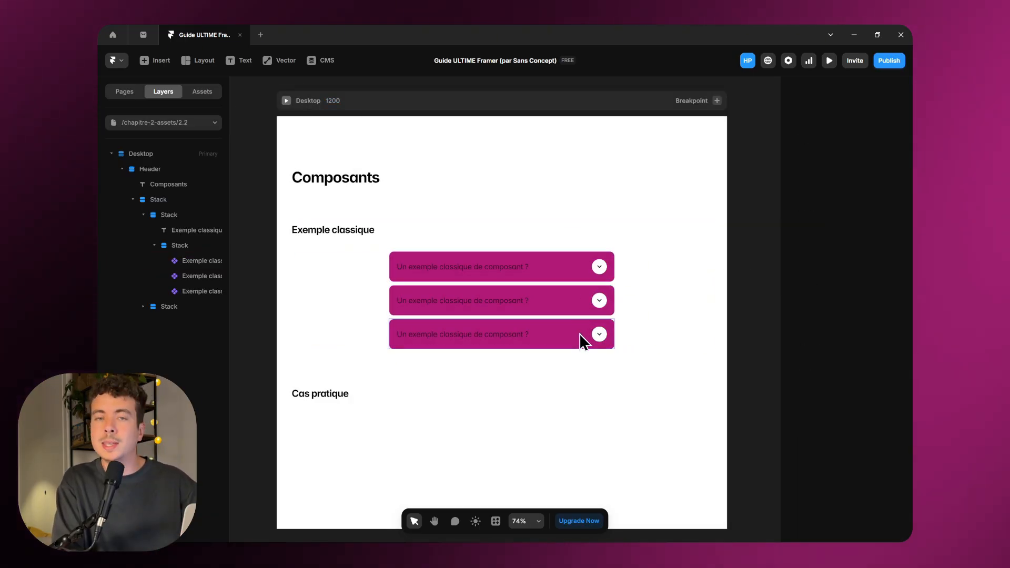
Add another instance of the project component Exemple classique composant below the three existing ones in the stack
key("alt+l")
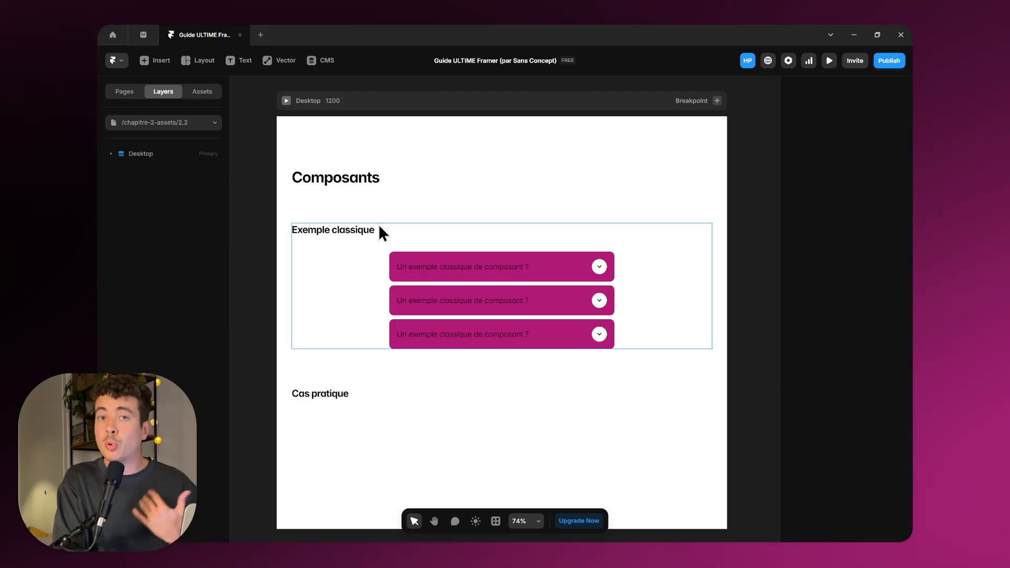
left_click(213, 94)
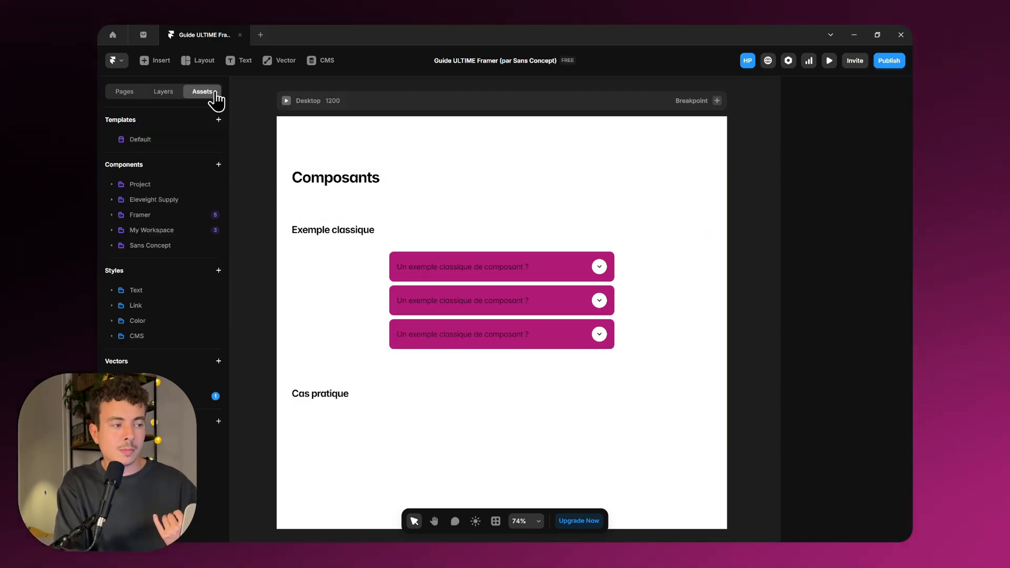
left_click(112, 185)
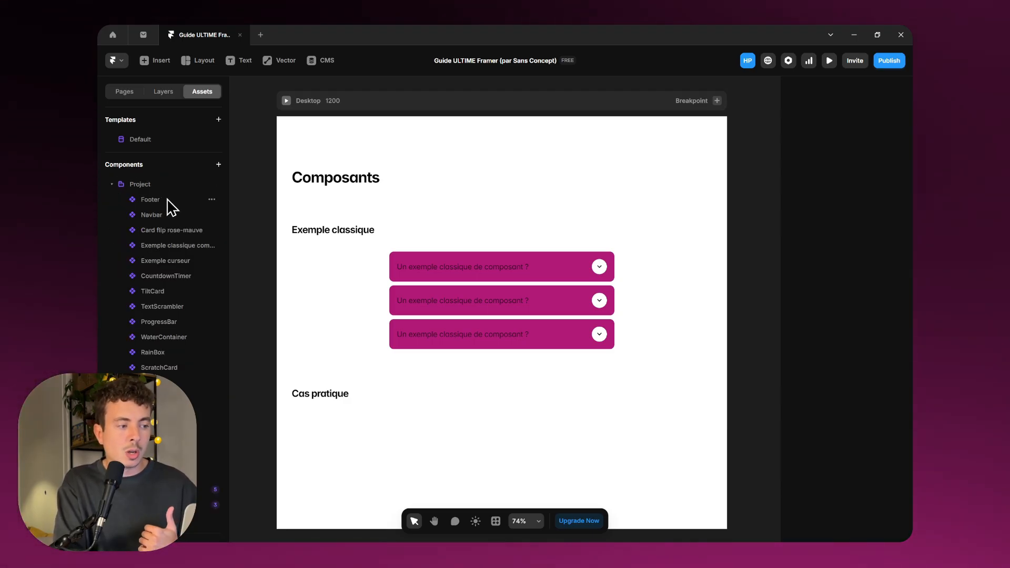
left_click(428, 277)
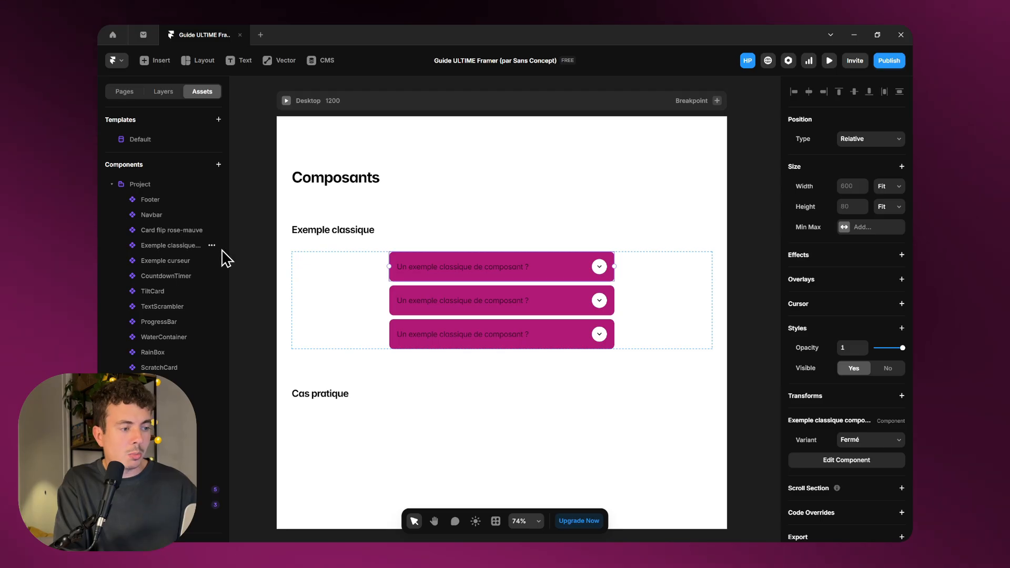
left_click_drag(229, 249, 274, 246)
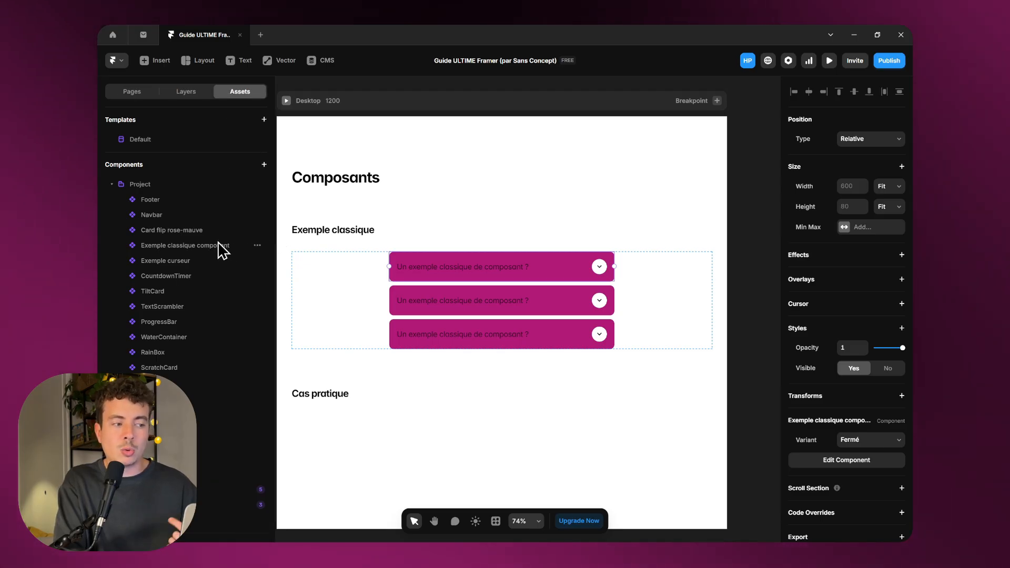
left_click_drag(204, 245, 519, 350)
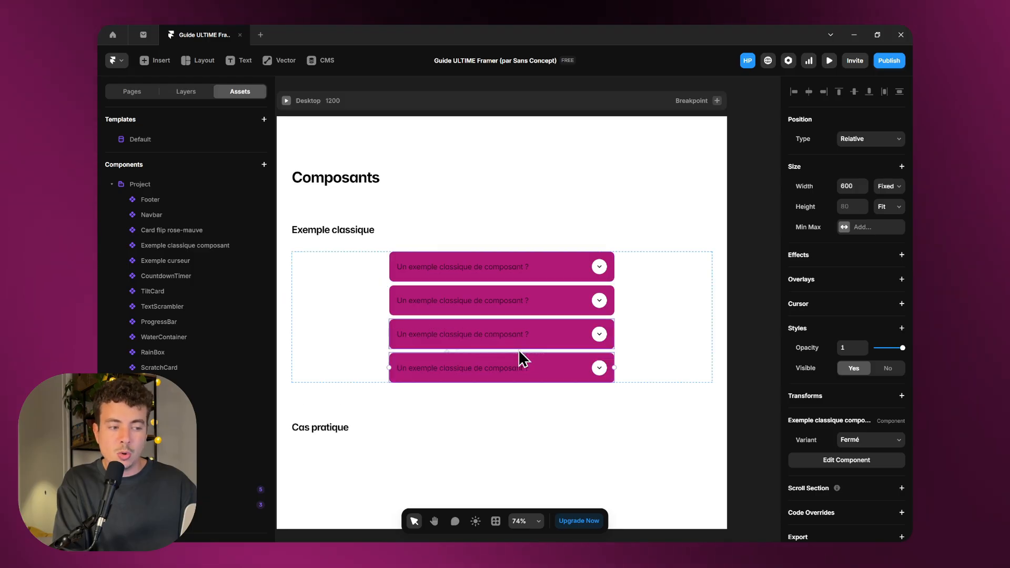
left_click(751, 347)
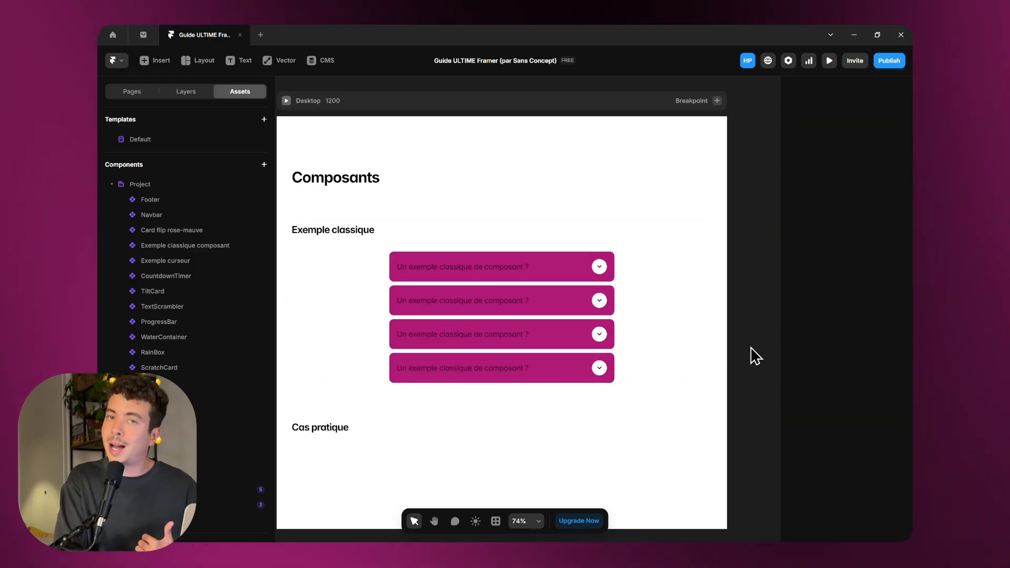
Duplicate the fourth instance of the Exemple classique component within the stack and narrow the sidebar slightly
left_click(530, 372)
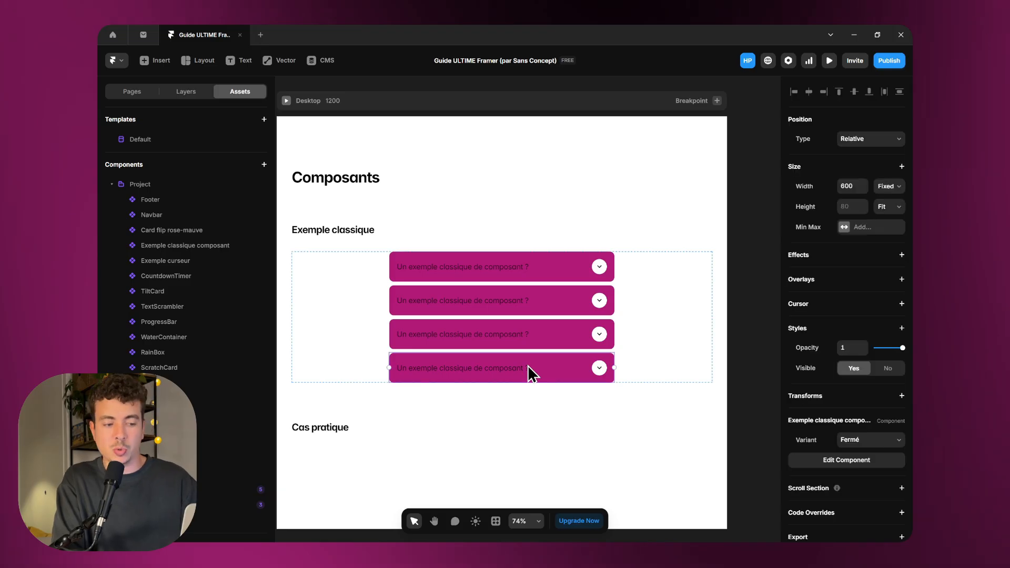
key("ctrl+d")
left_click(734, 365)
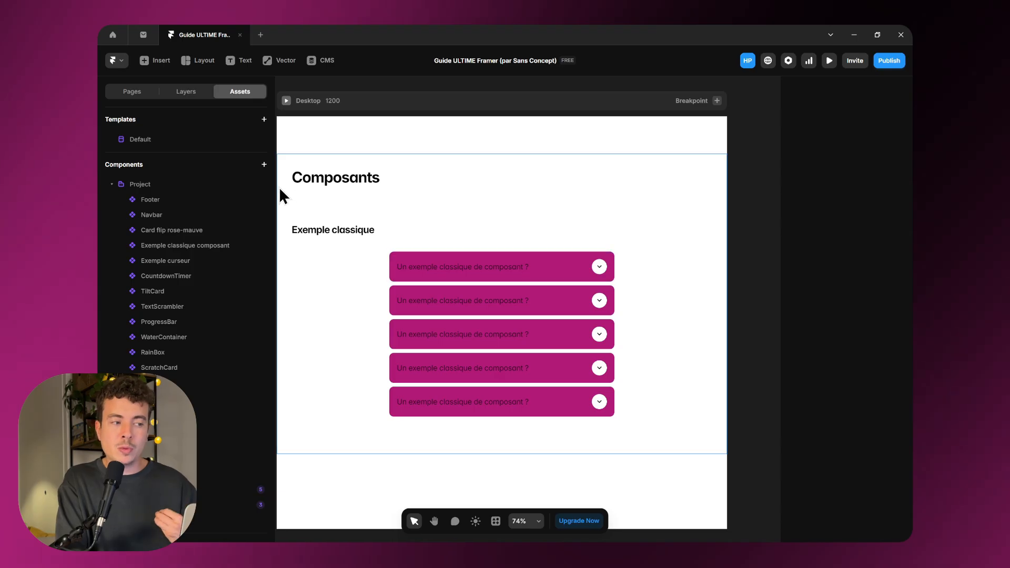
left_click_drag(271, 188, 256, 189)
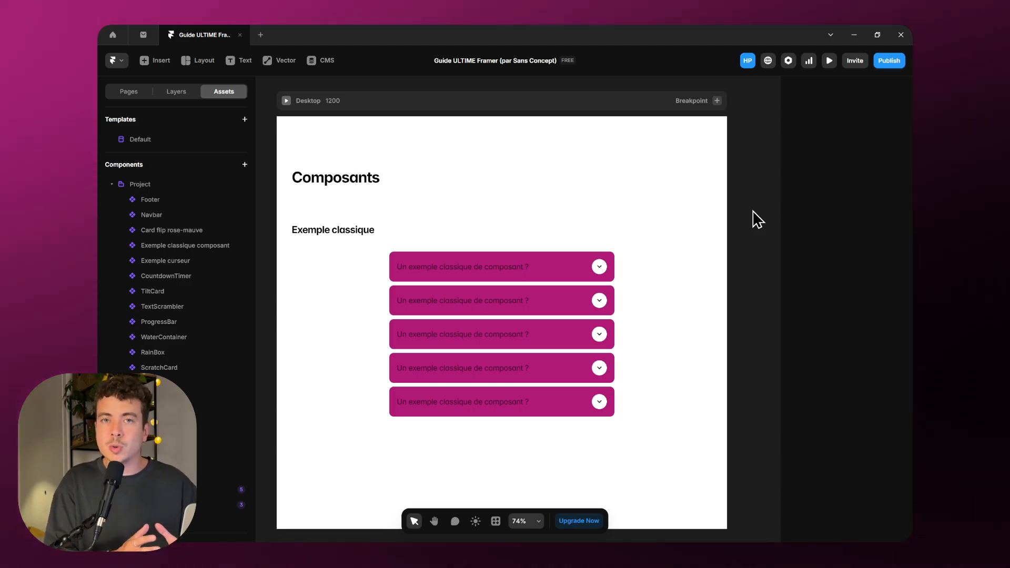
Edit the Exemple classique component, set its primary variant's fill to main-700, and return to the page
left_click(580, 266)
left_click(822, 461)
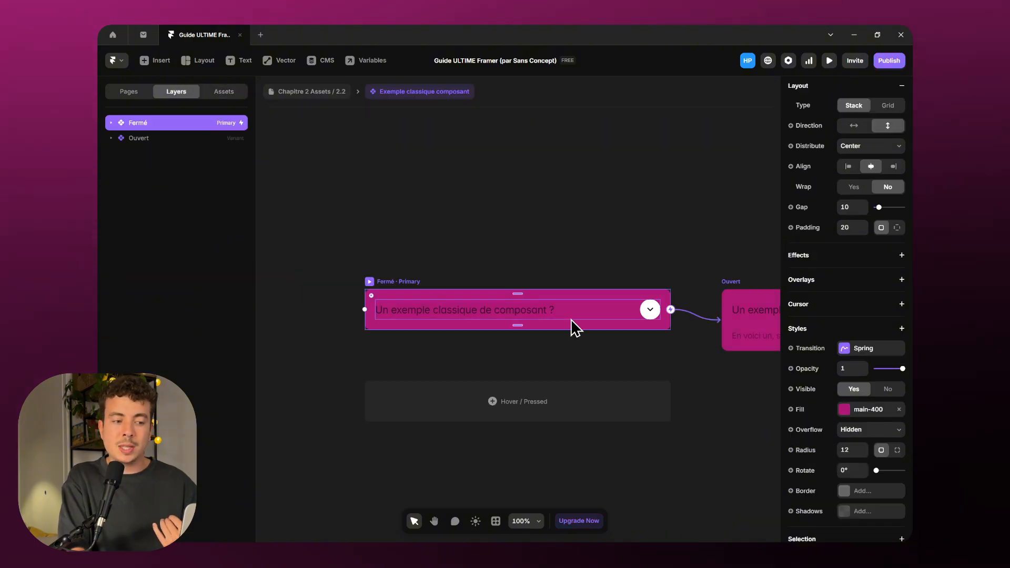
left_click(845, 410)
scroll(742, 413, "down", 2)
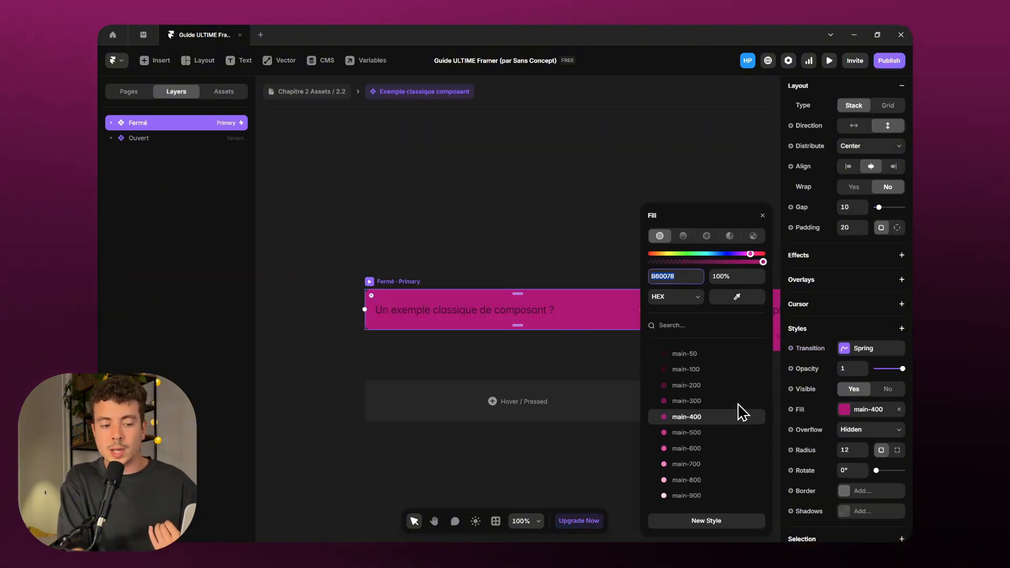
left_click(708, 458)
left_click(458, 200)
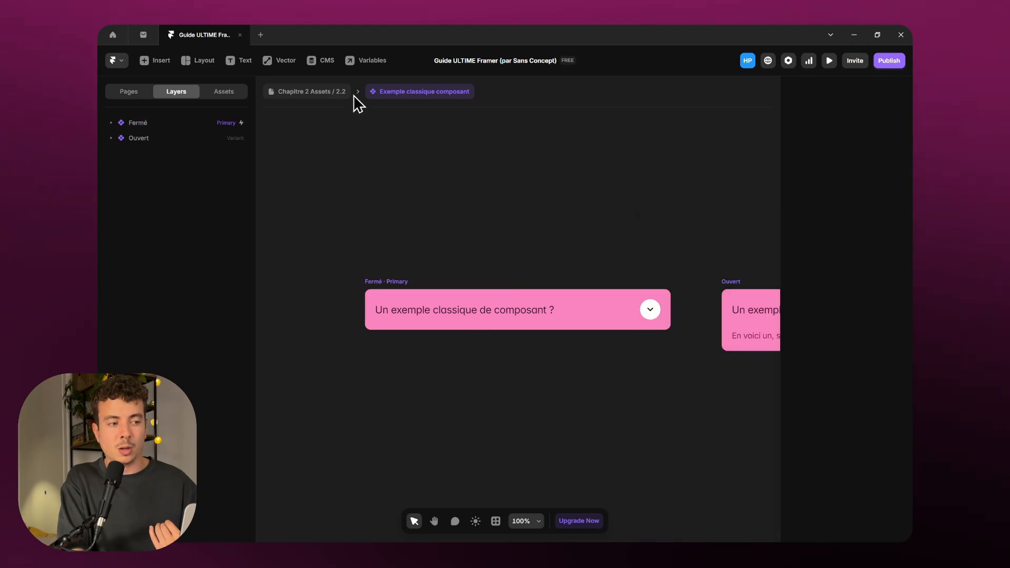
left_click(340, 92)
left_click(741, 250)
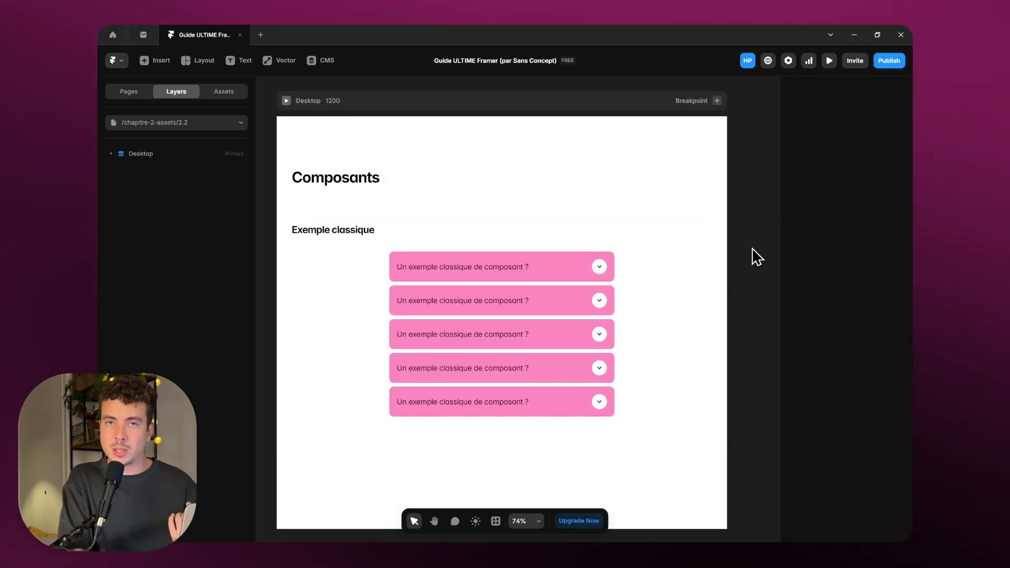
Create a component named "CTA test" from the "Faites de moi un CTA" stack in the Cas pratique section
scroll(653, 371, "up", 1)
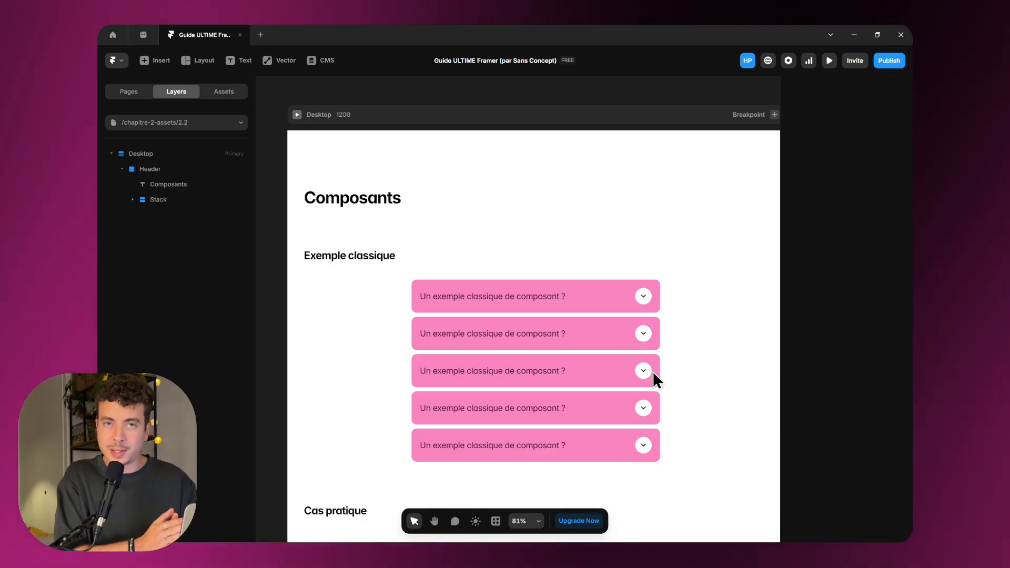
scroll(653, 371, "down", 5)
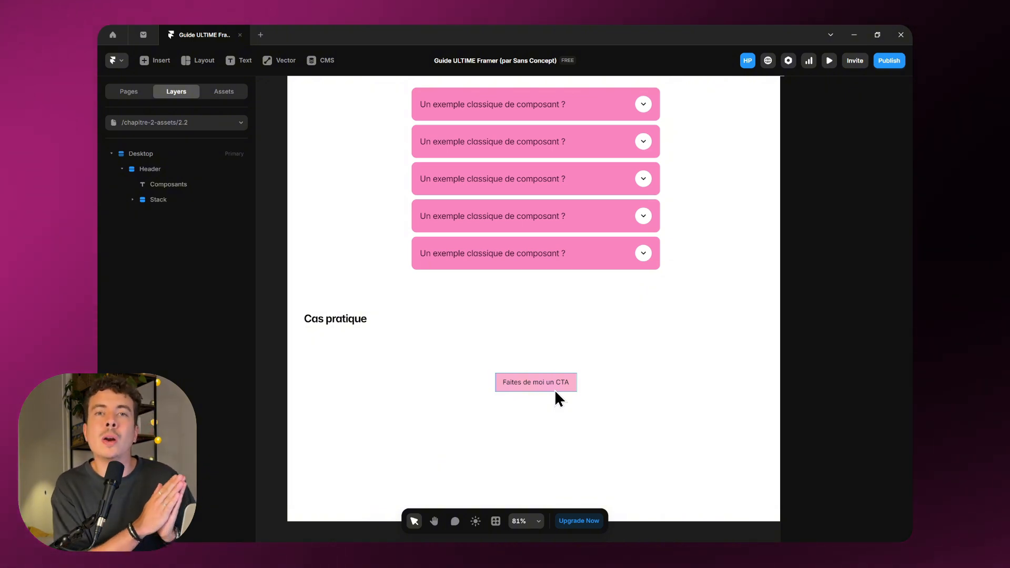
left_click(556, 391)
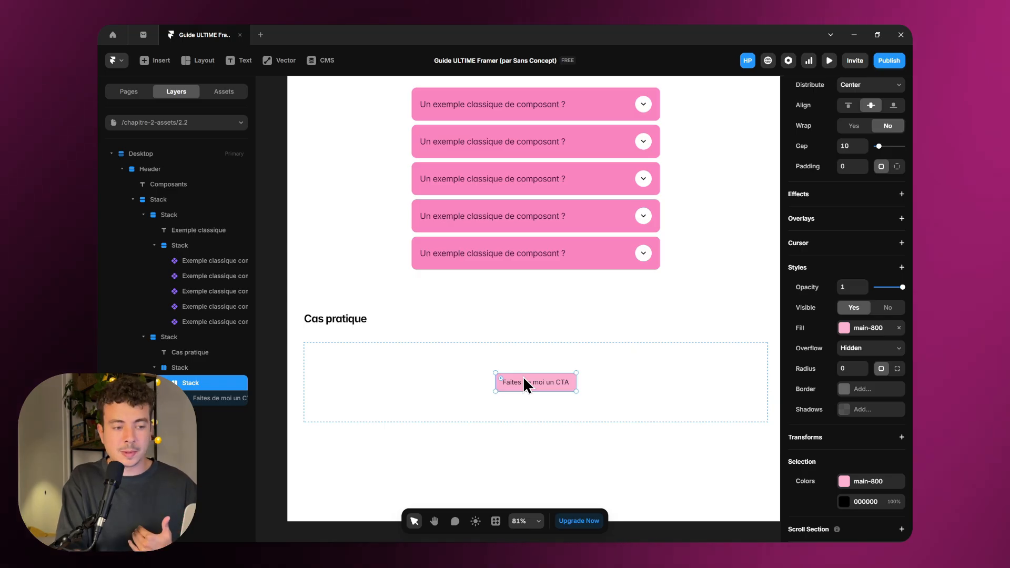
right_click(524, 377)
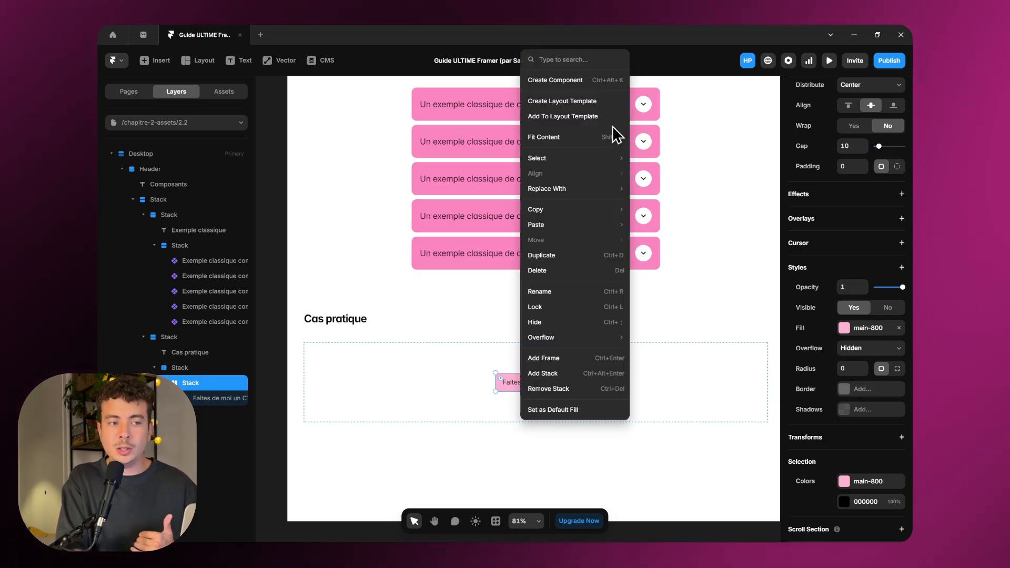
left_click(570, 82)
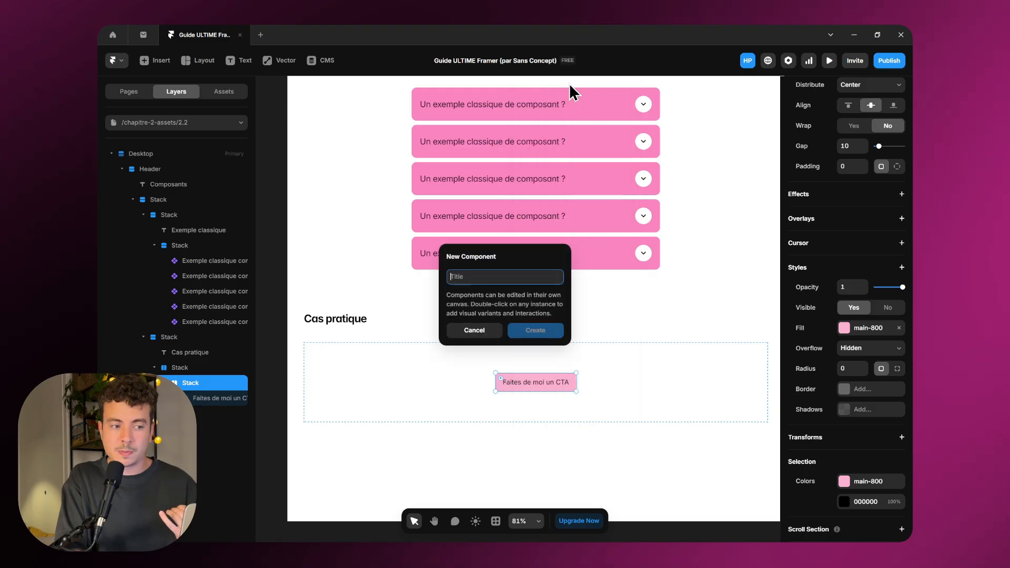
type("CTA test")
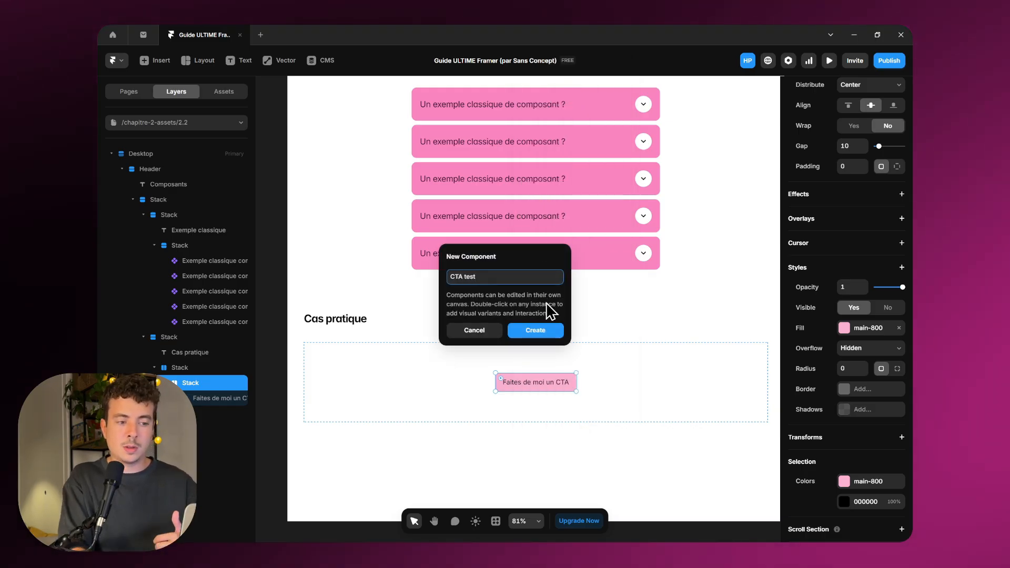
left_click(543, 332)
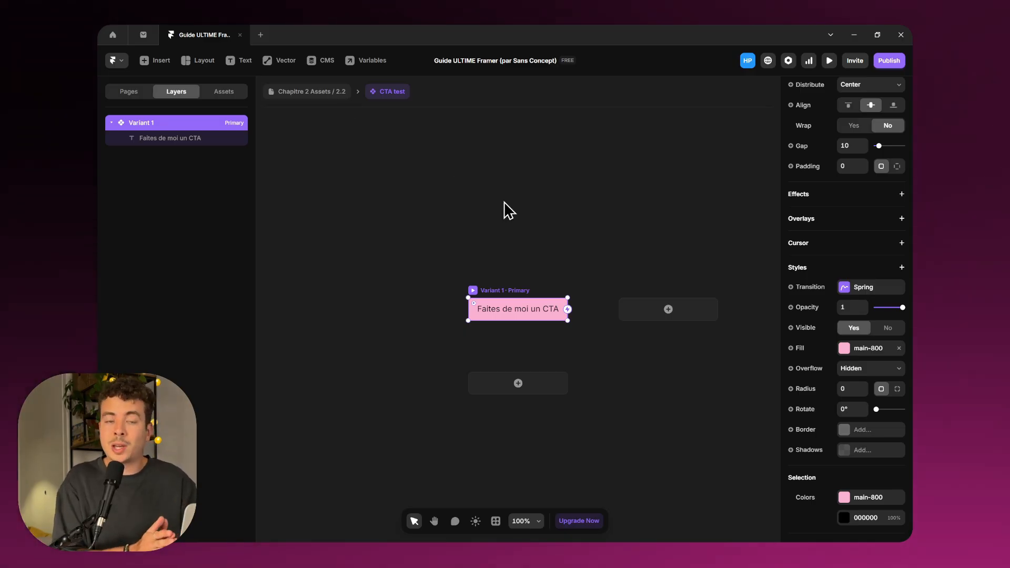
scroll(504, 211, "right", 2)
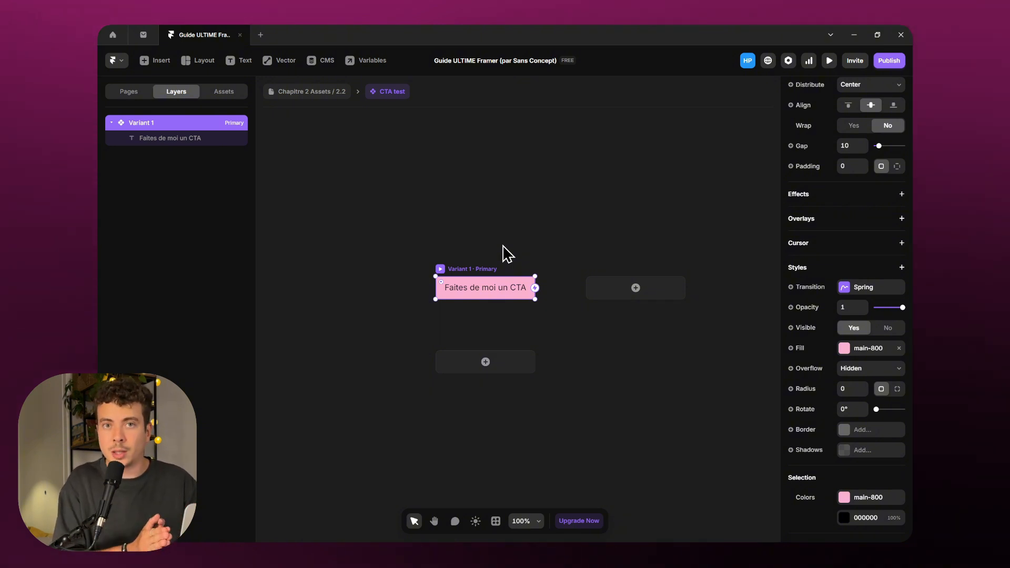
left_click(503, 245)
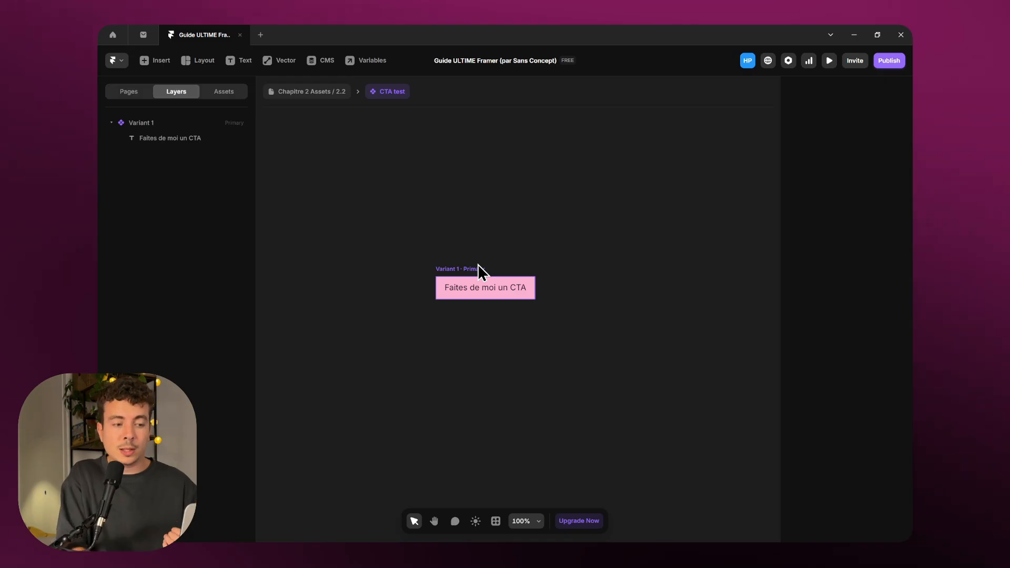
Set the corner radius of the CTA test component's primary variant to 12
left_click(475, 276)
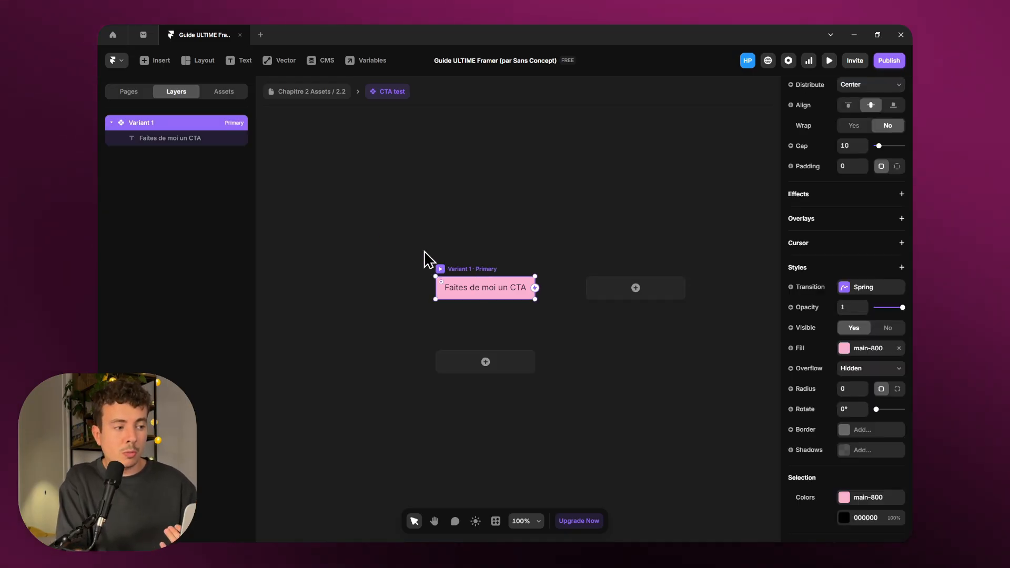
left_click(853, 389)
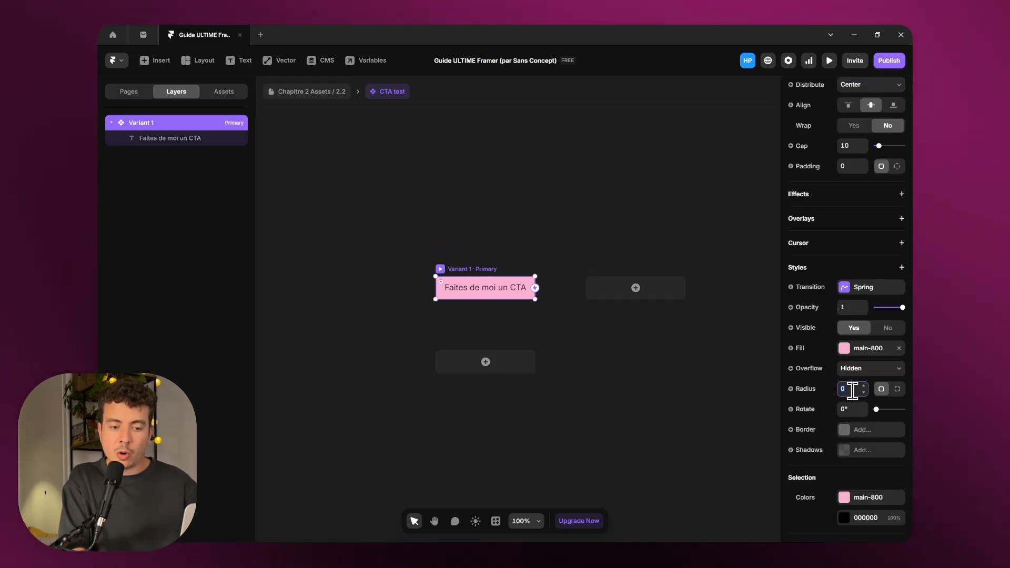
type("10")
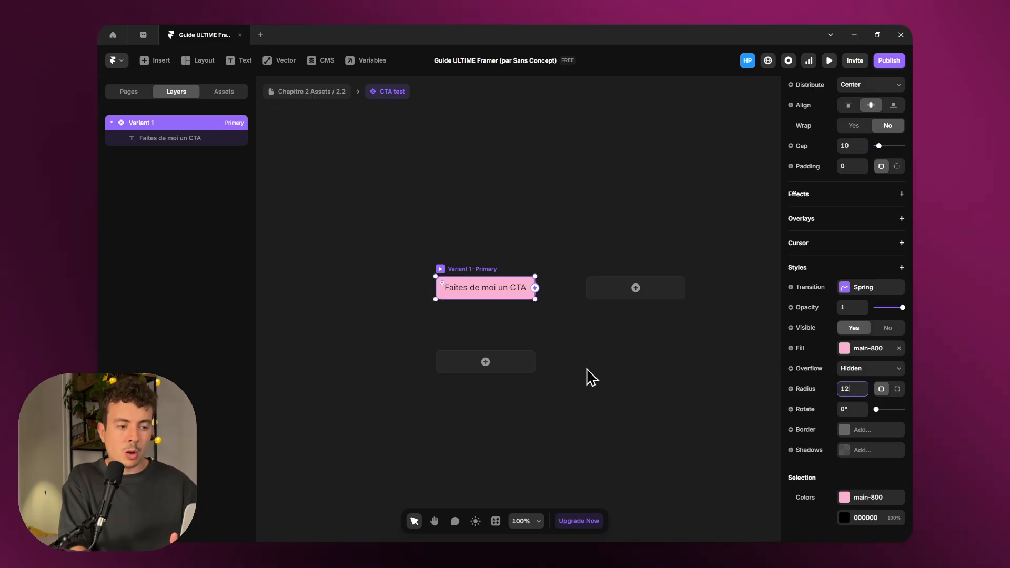
left_click(588, 369)
Replace the text inside the primary variant with "Je suis un CTA"
left_click(472, 285)
double_click(472, 285)
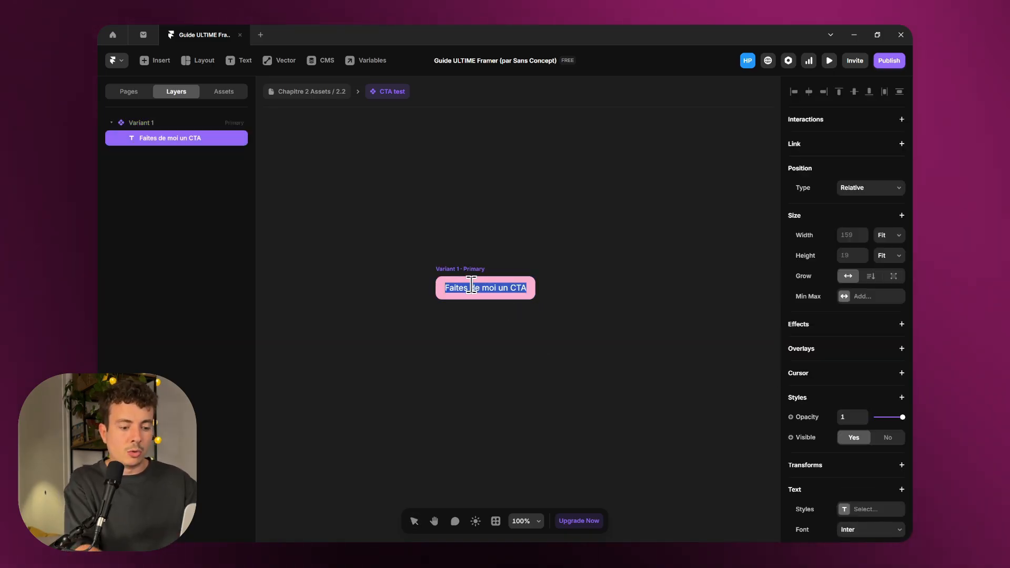
type("Je suis un CTA")
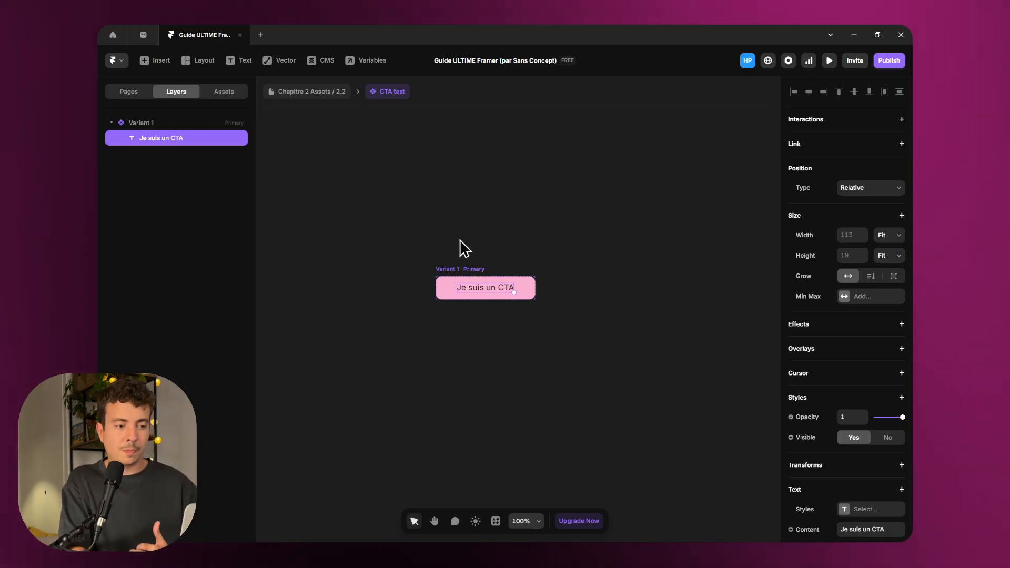
key("Escape")
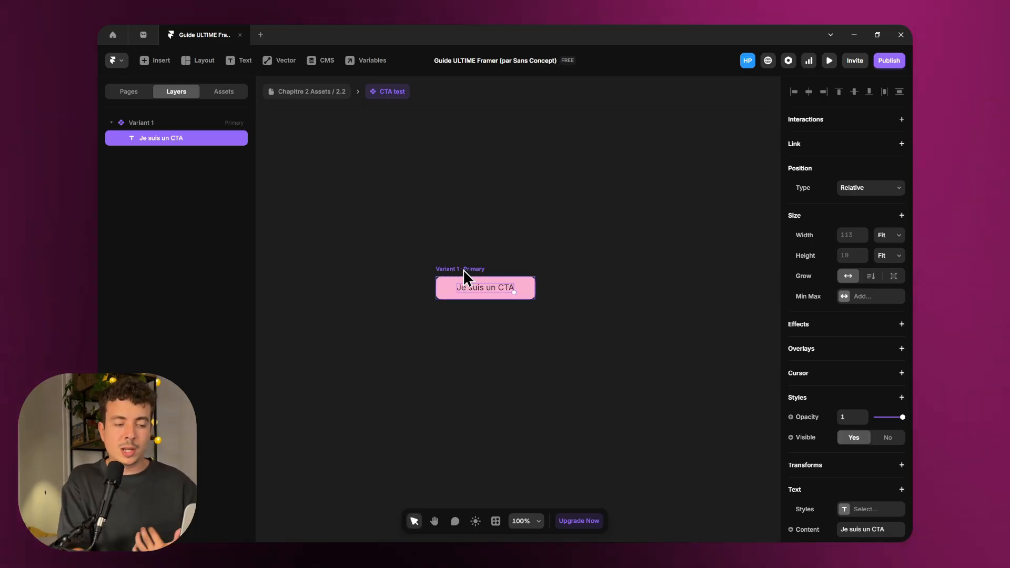
Rename the primary variant Variant 1 as "Default"
double_click(145, 122)
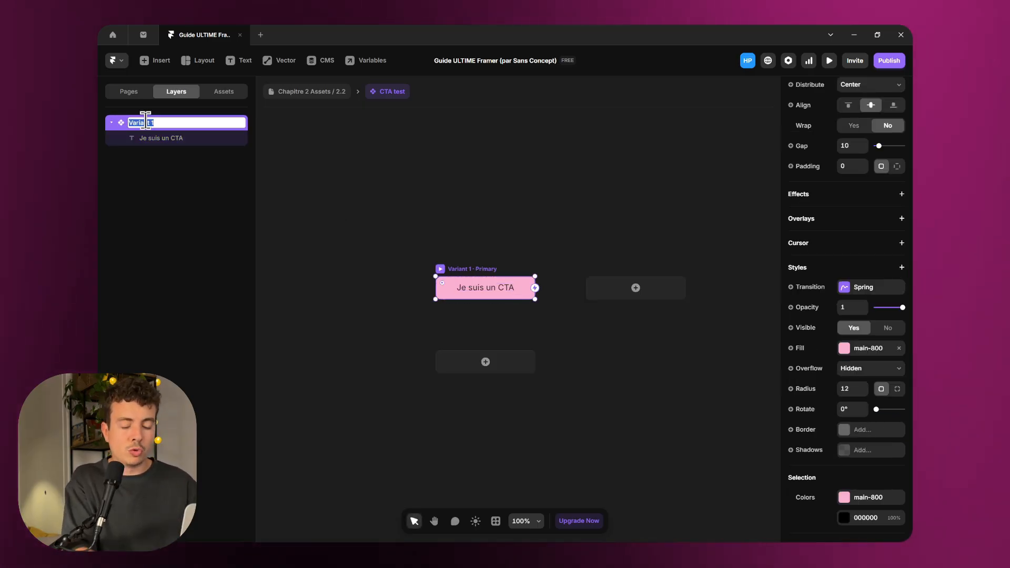
type("Defau")
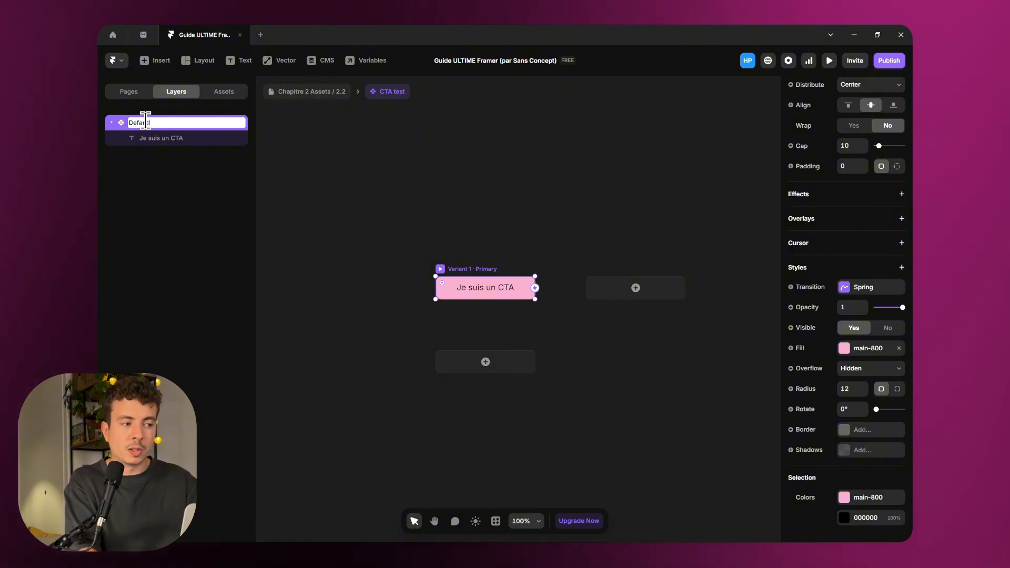
type("lt")
key("Return")
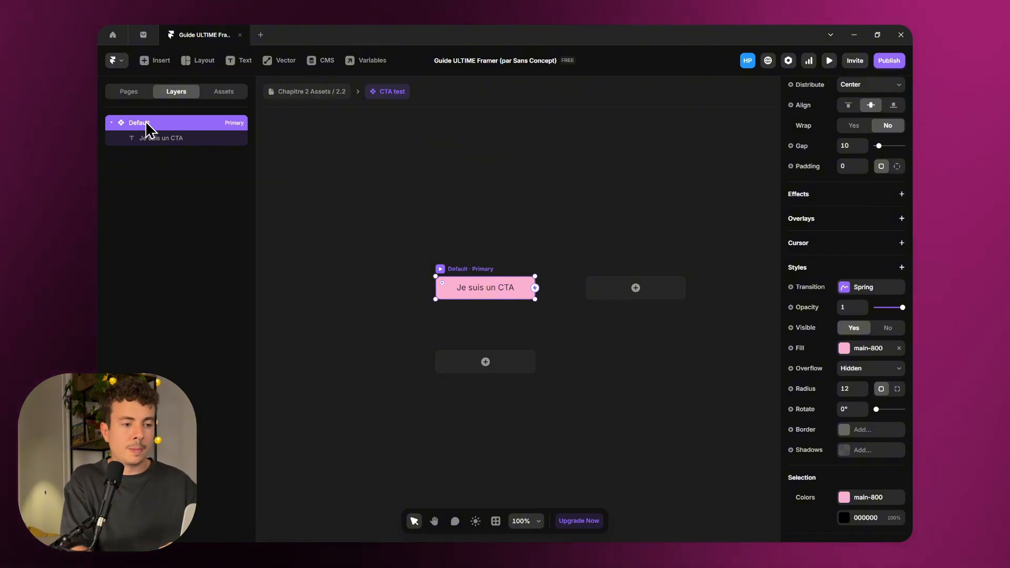
left_click(526, 237)
Add a second variant of the CTA test component beside the Default primary variant
left_click(474, 267)
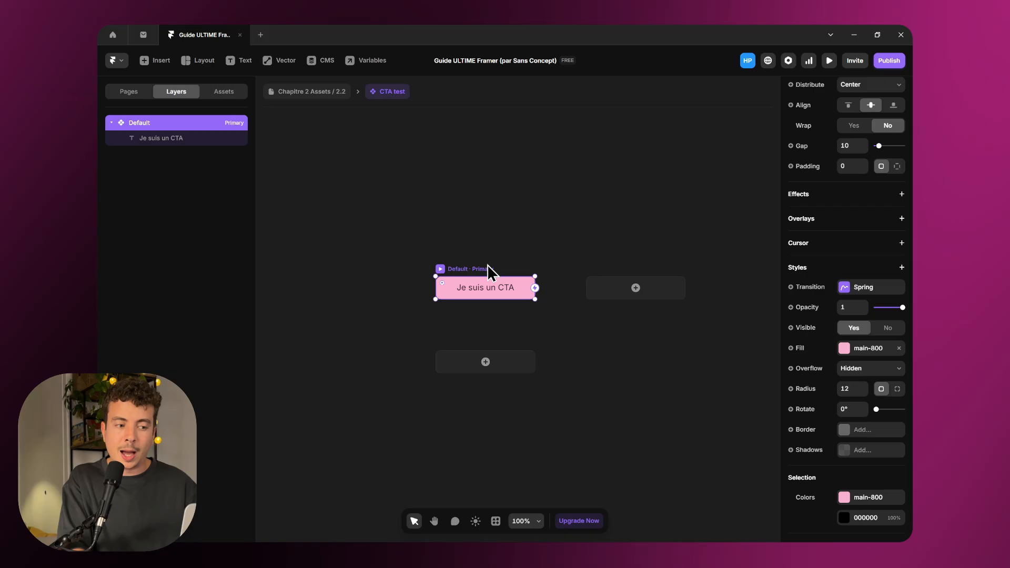
left_click(630, 290)
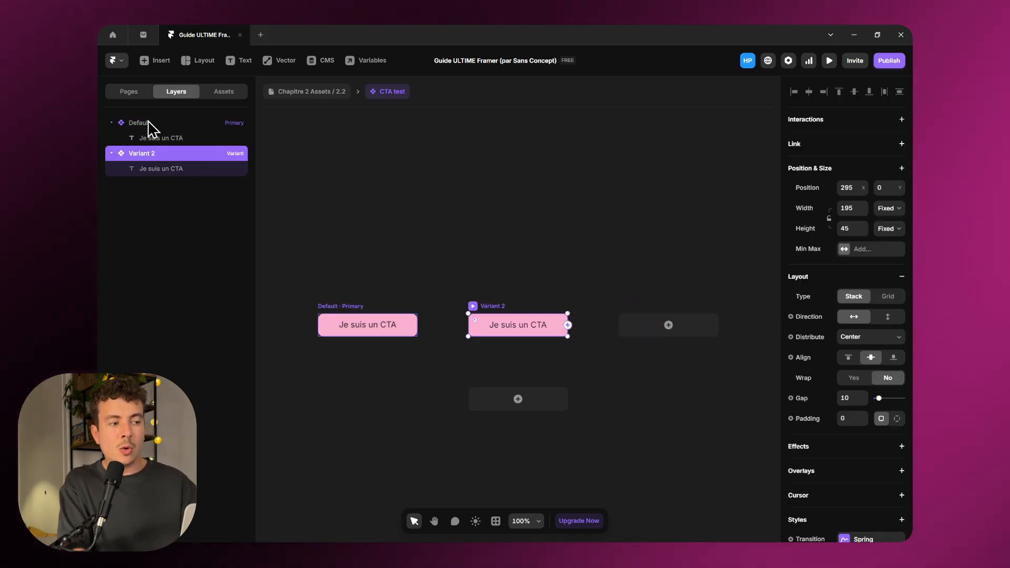
left_click(300, 169)
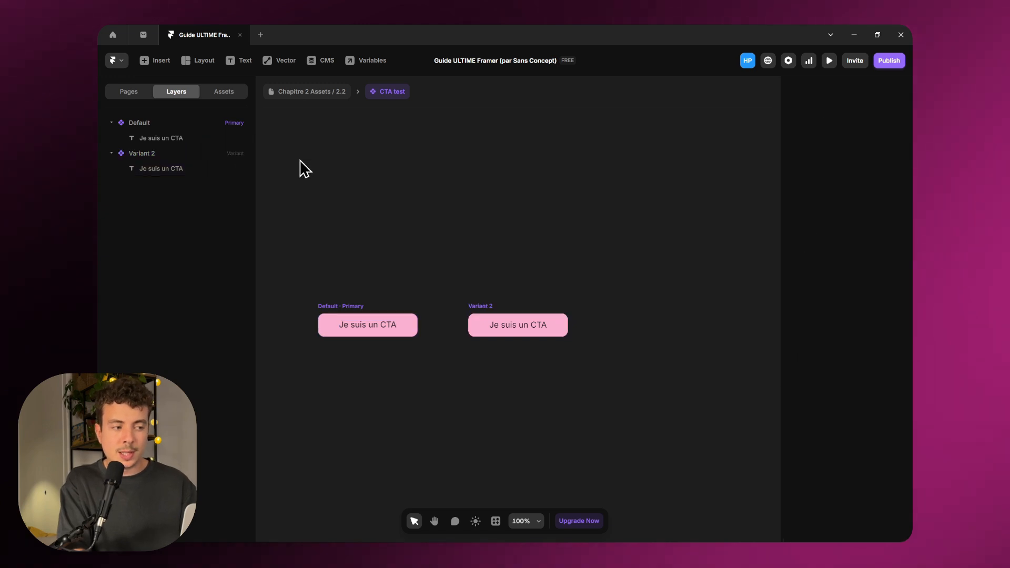
Add a third variant of the component beside Variant 2
left_click(487, 305)
left_click(479, 258)
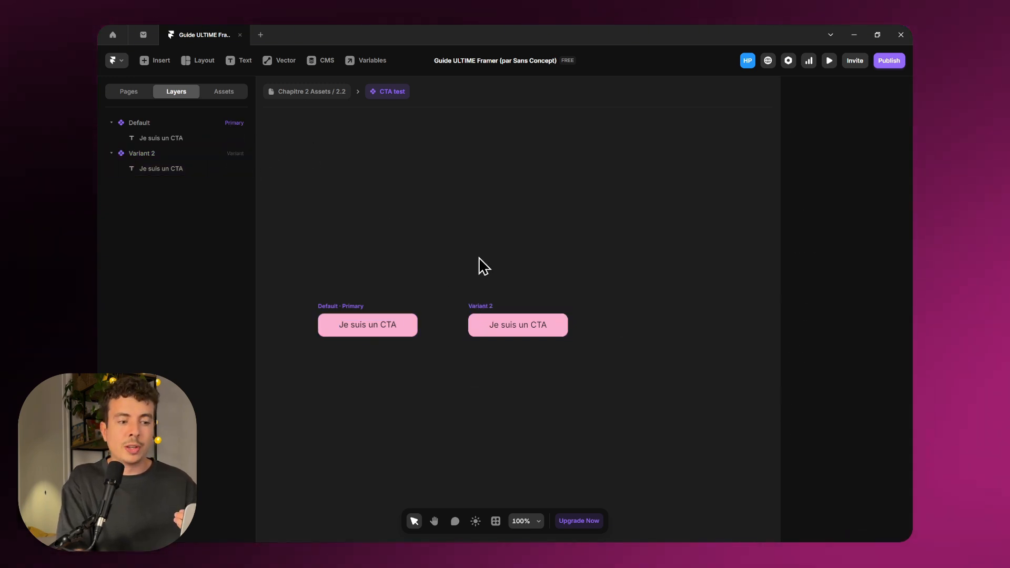
left_click(482, 310)
left_click(653, 334)
left_click(319, 216)
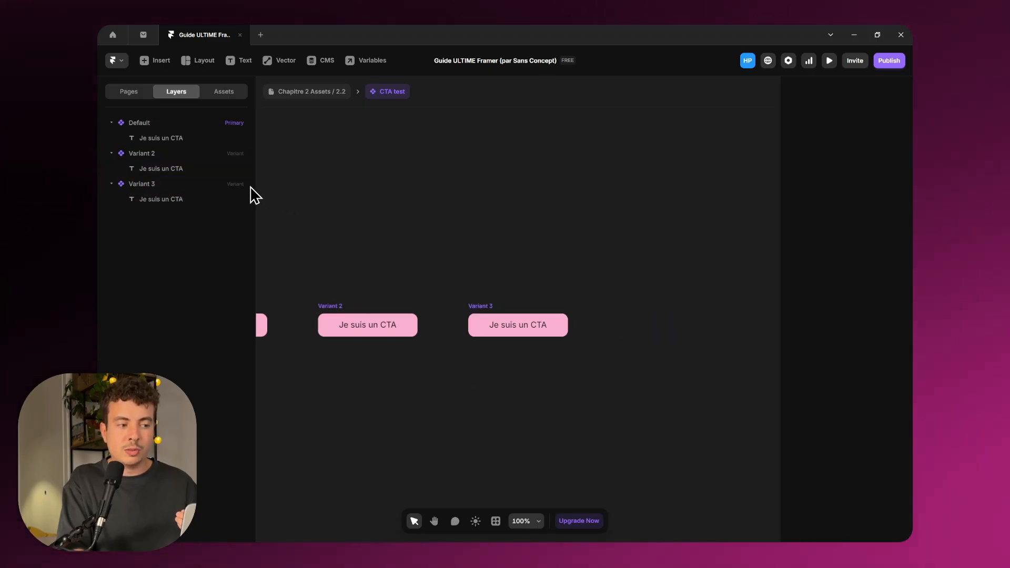
Remove the word "un" from the Default variant's text, and undo that text change
scroll(393, 251, "left", 4)
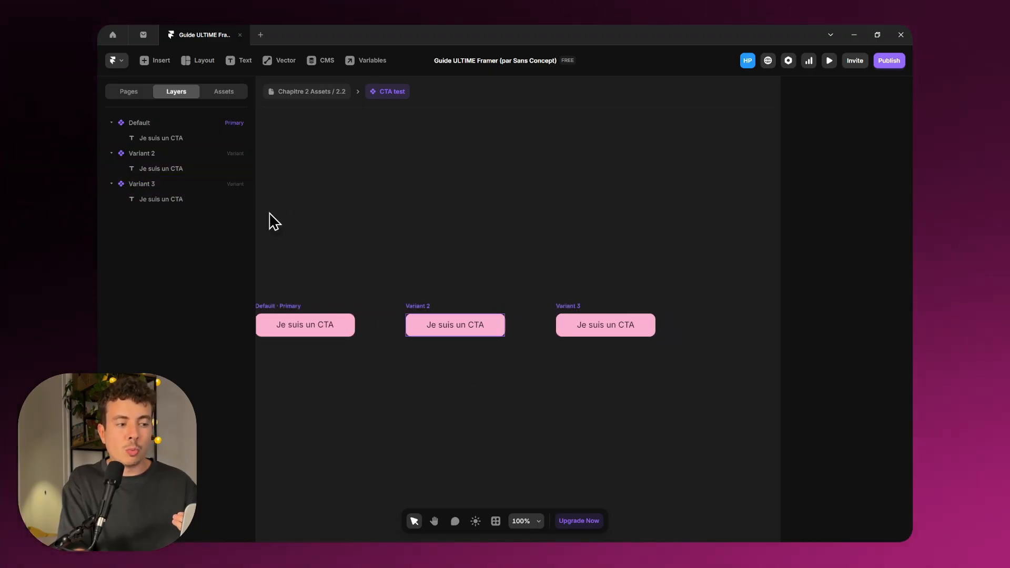
left_click(307, 329)
double_click(306, 327)
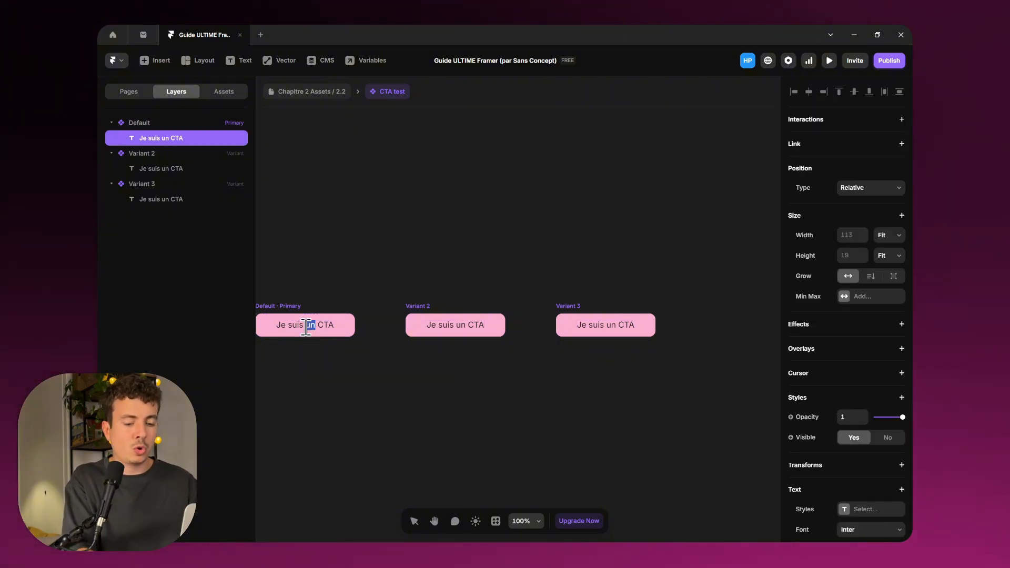
key("BackSpace")
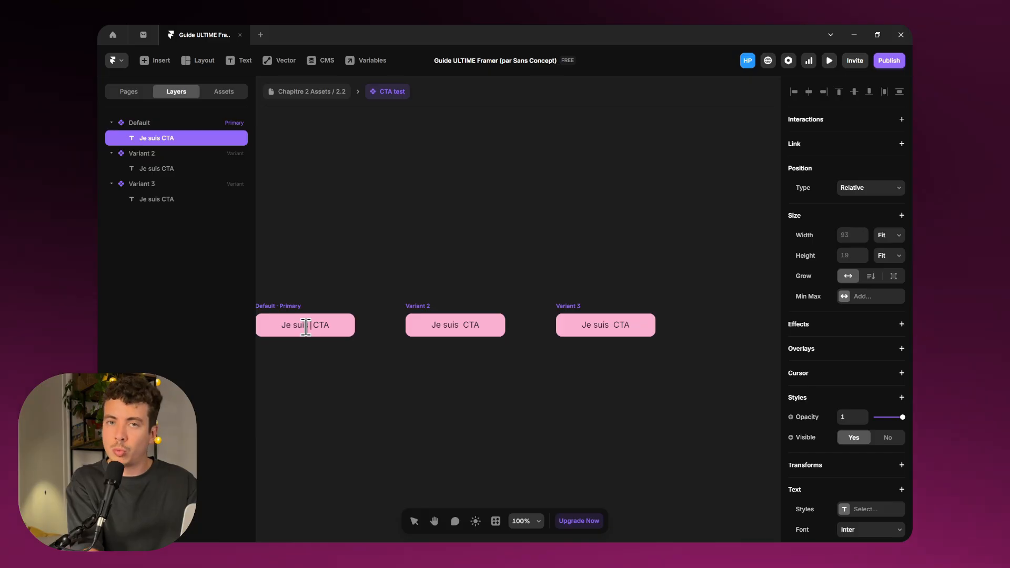
key("ctrl+z")
key("Escape")
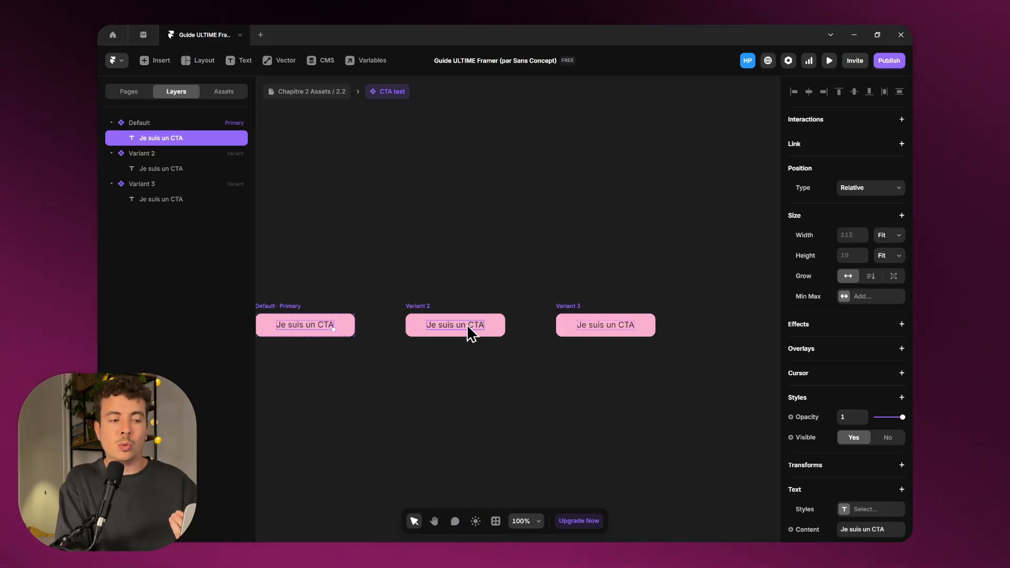
Override the text of Variant 2 with "Texte variant"
scroll(467, 324, "left", 3)
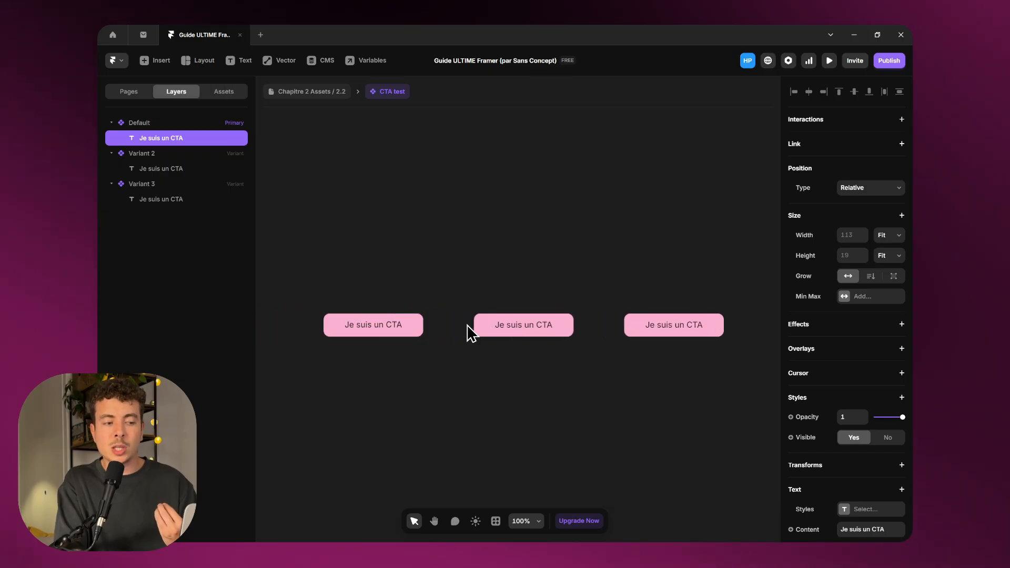
left_click(534, 323)
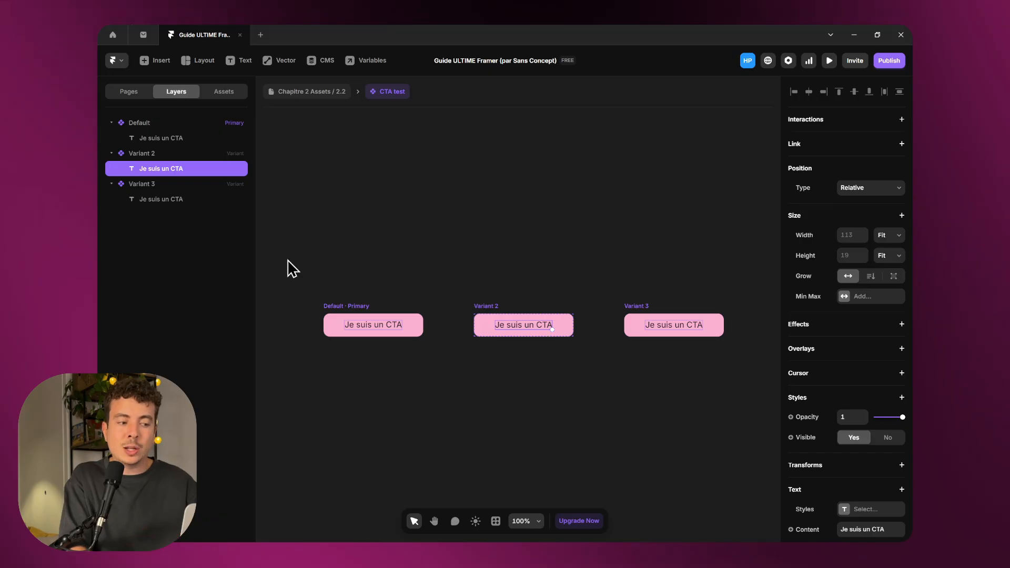
double_click(525, 323)
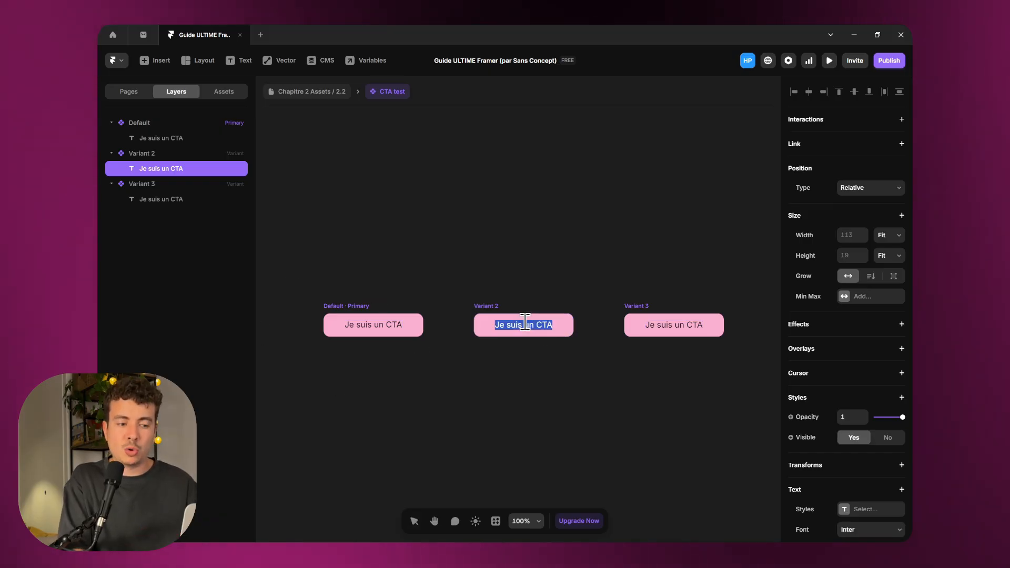
type("Texte")
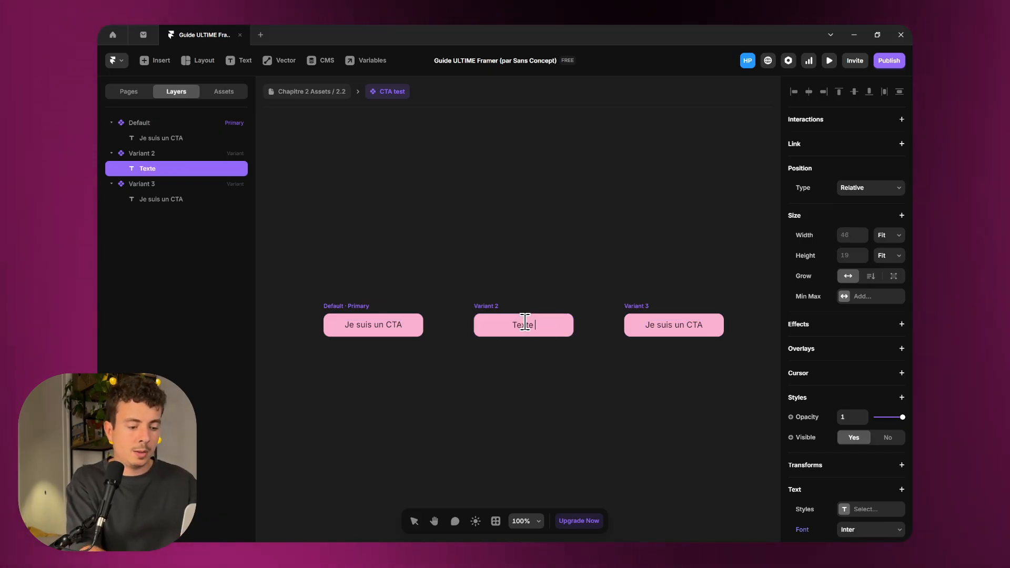
type(" variant")
key("Escape")
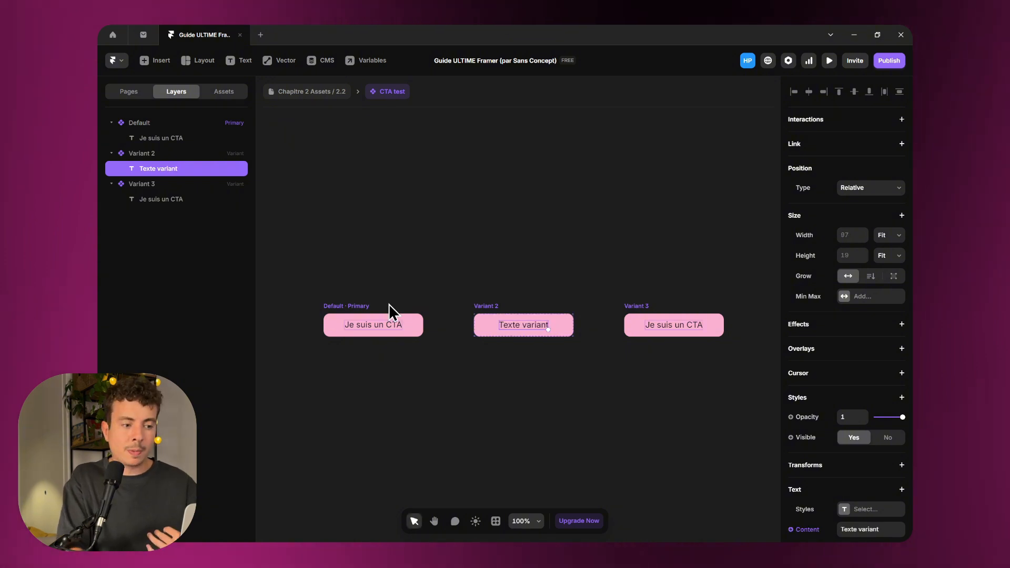
Delete "un" from the Default variant's text while Variant 2 is overridden, and restore the wording "Je suis un CTA"
left_click(372, 328)
left_click(375, 324)
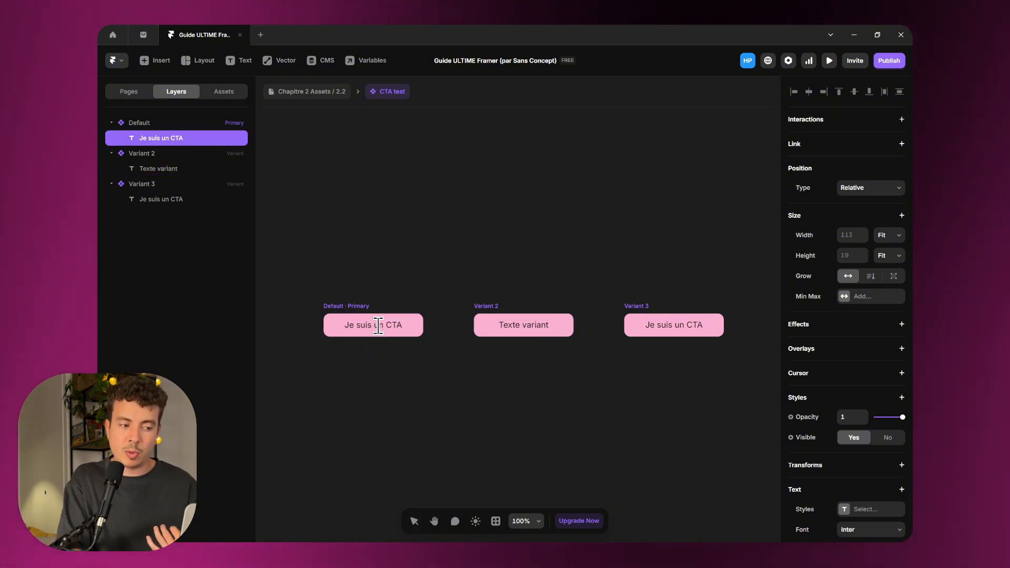
key("BackSpace")
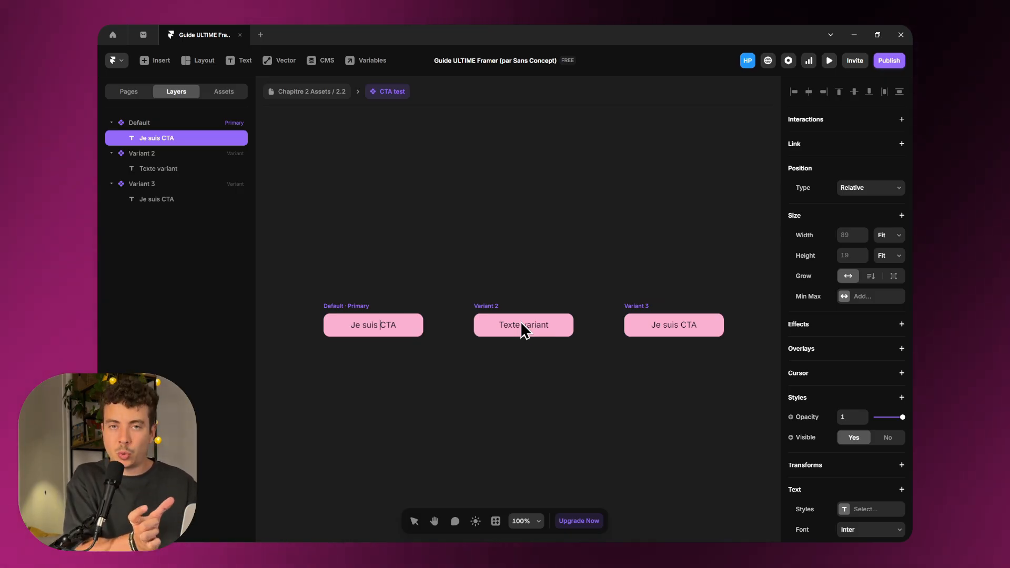
type("un")
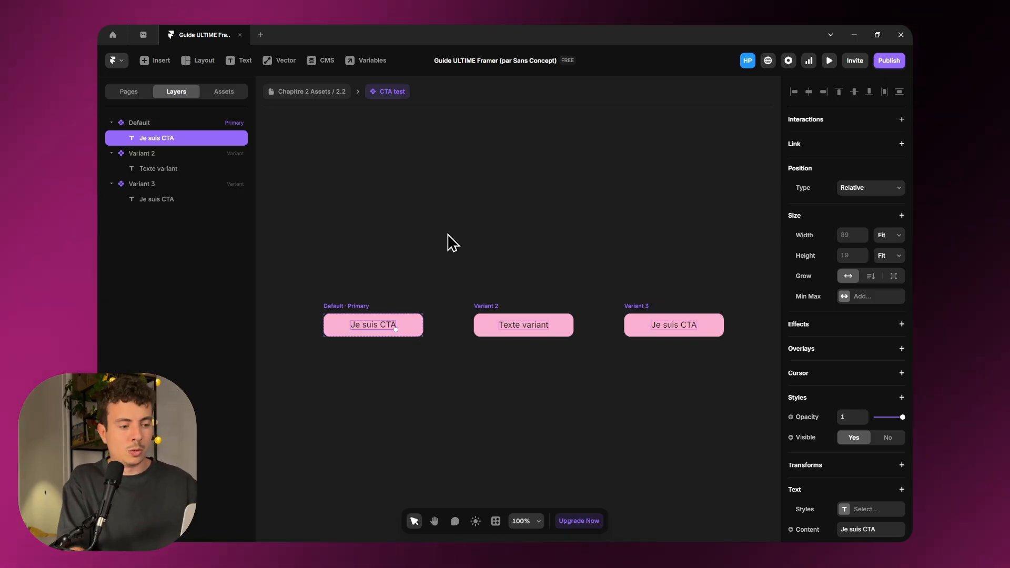
key("Escape")
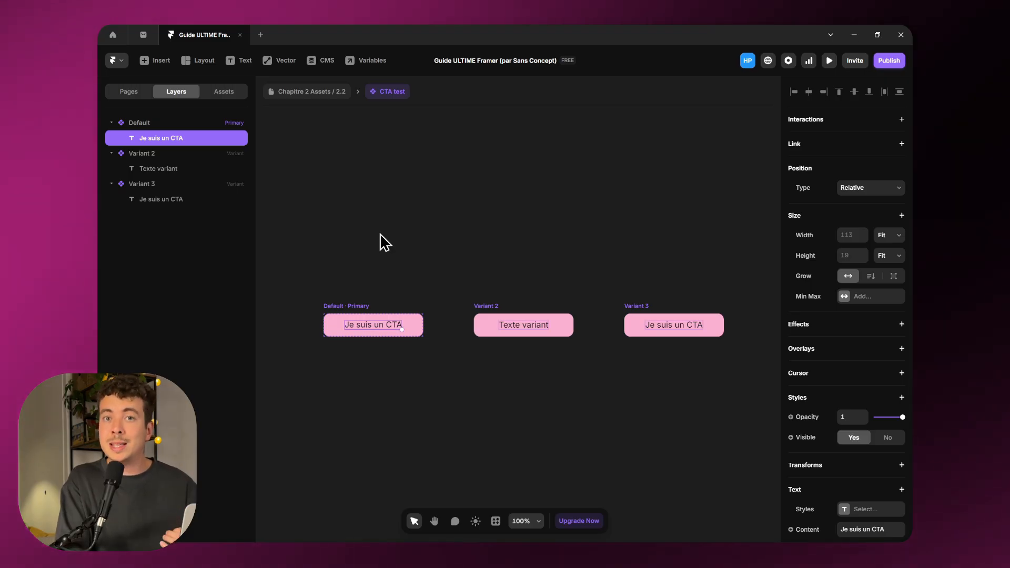
Reset the Content override on the text layer of Variant 2
left_click(521, 325)
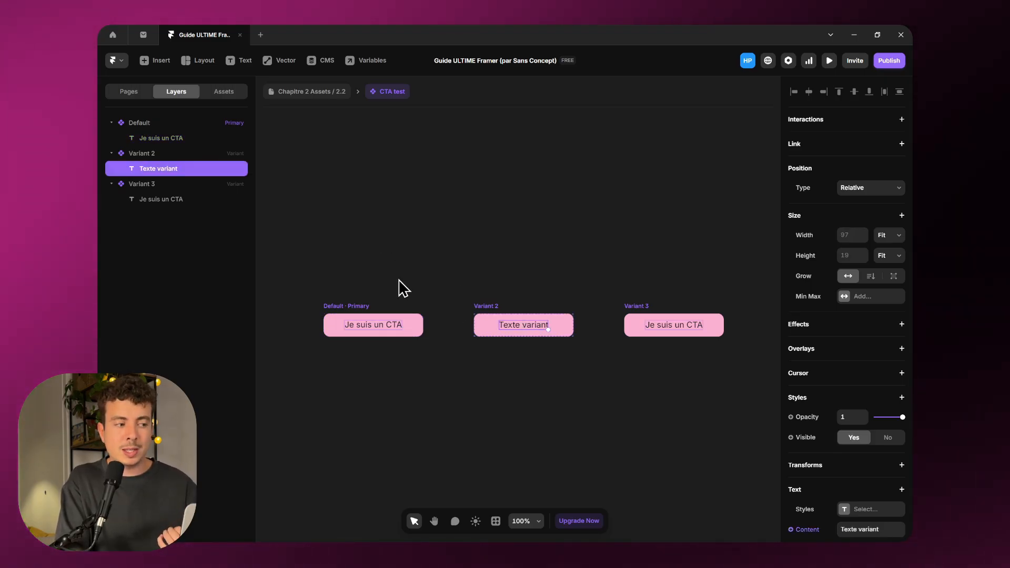
scroll(812, 388, "down", 3)
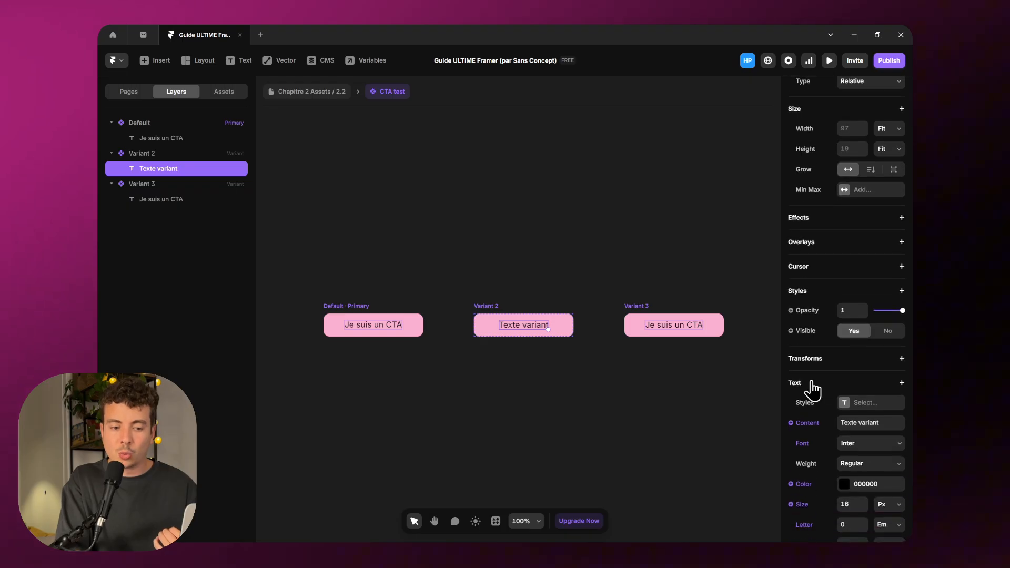
scroll(812, 389, "down", 1)
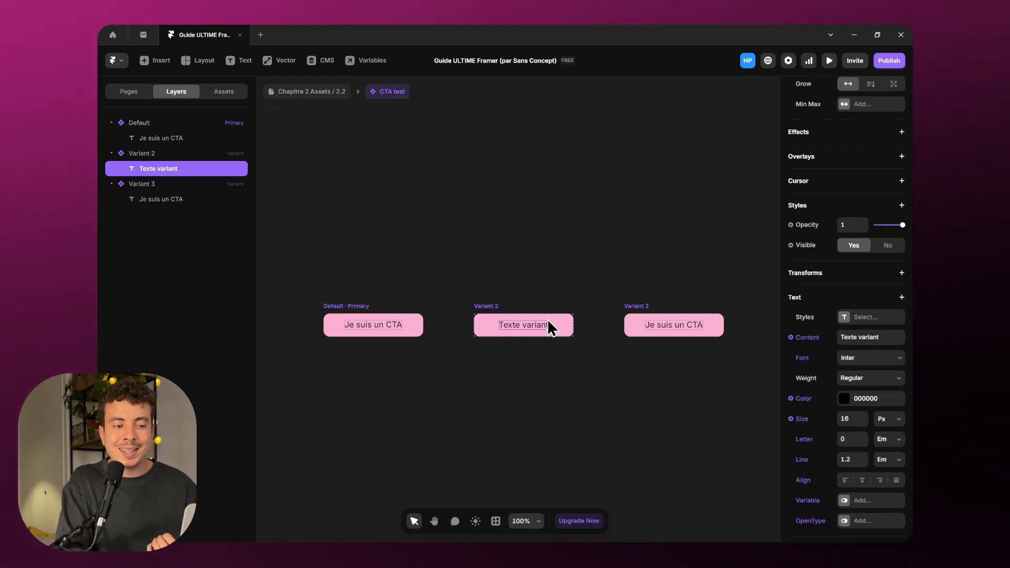
left_click(810, 340)
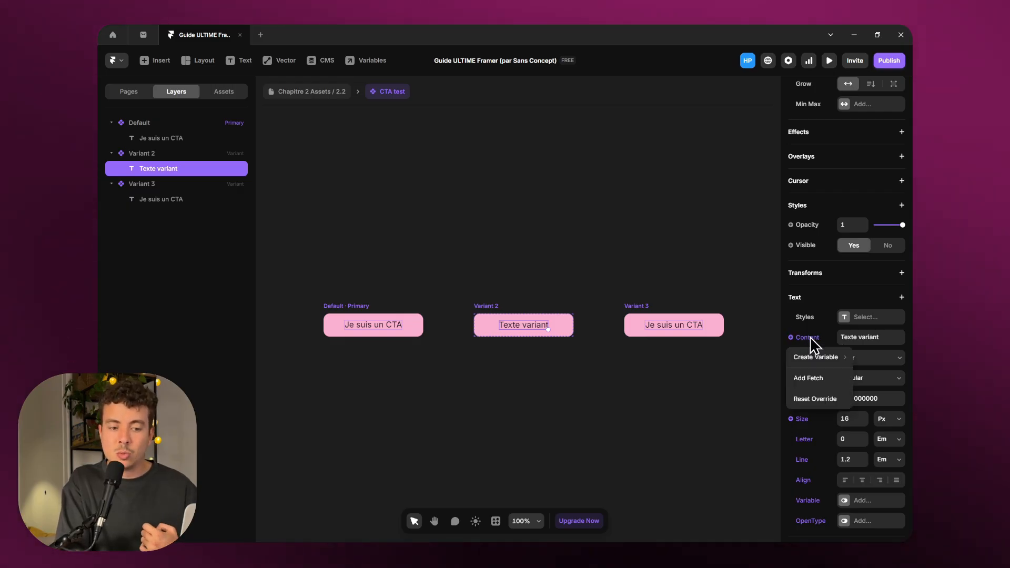
left_click(826, 400)
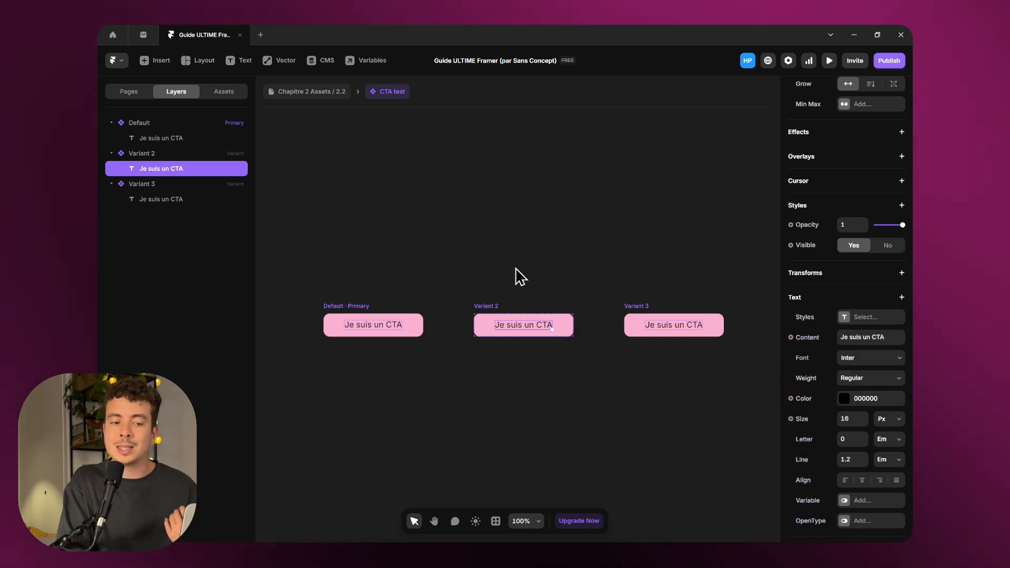
left_click(587, 209)
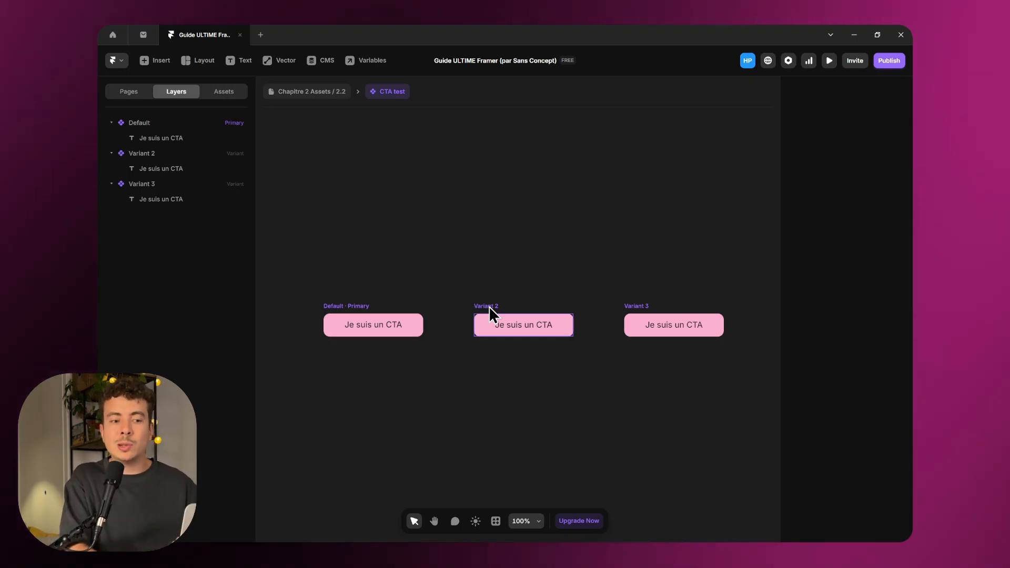
Delete Variant 3 from the component and select the Default primary variant
left_click(642, 311)
key("Delete")
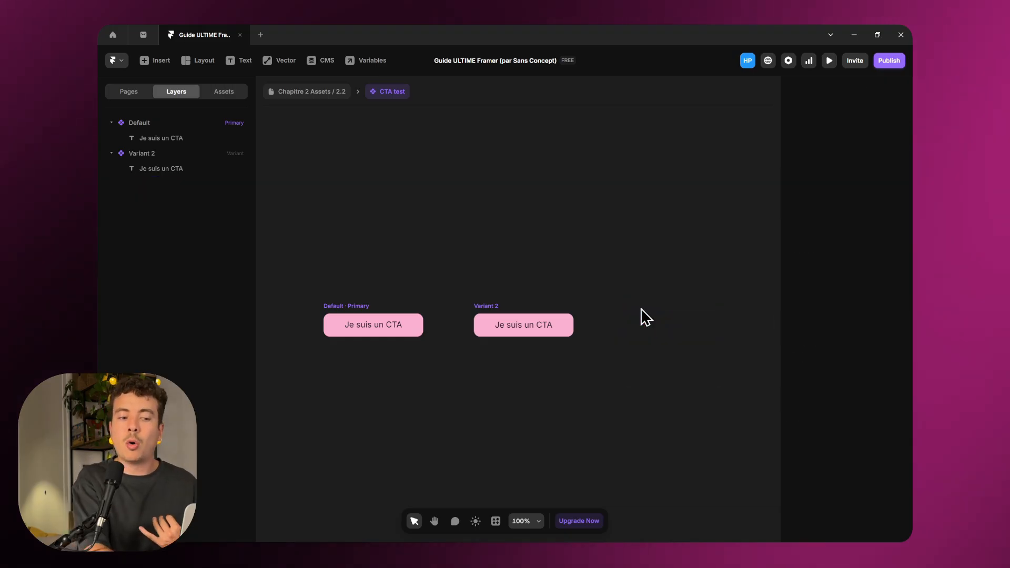
left_click(346, 306)
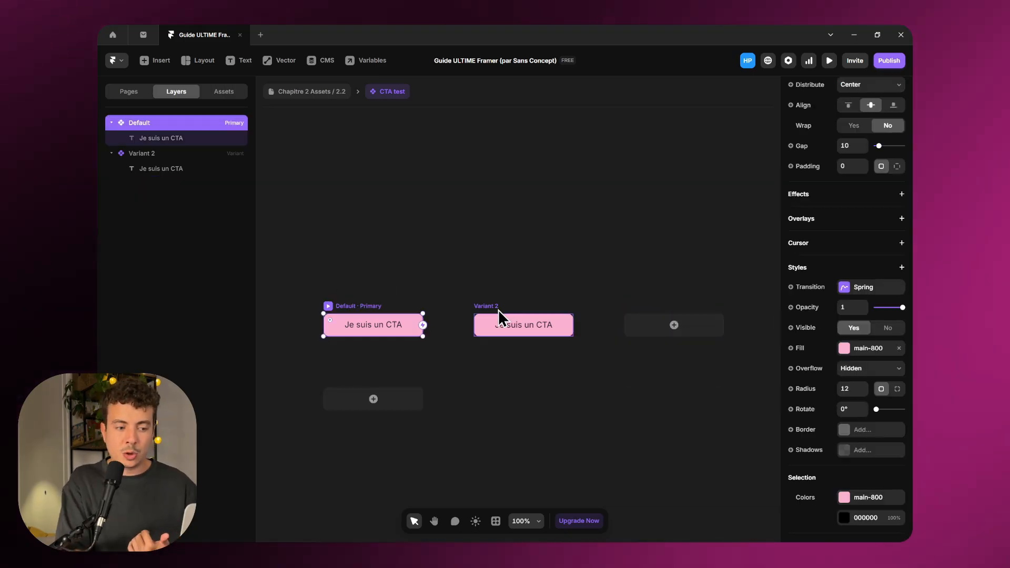
Override the fill of Variant 2 with the main-400 color style
left_click(487, 306)
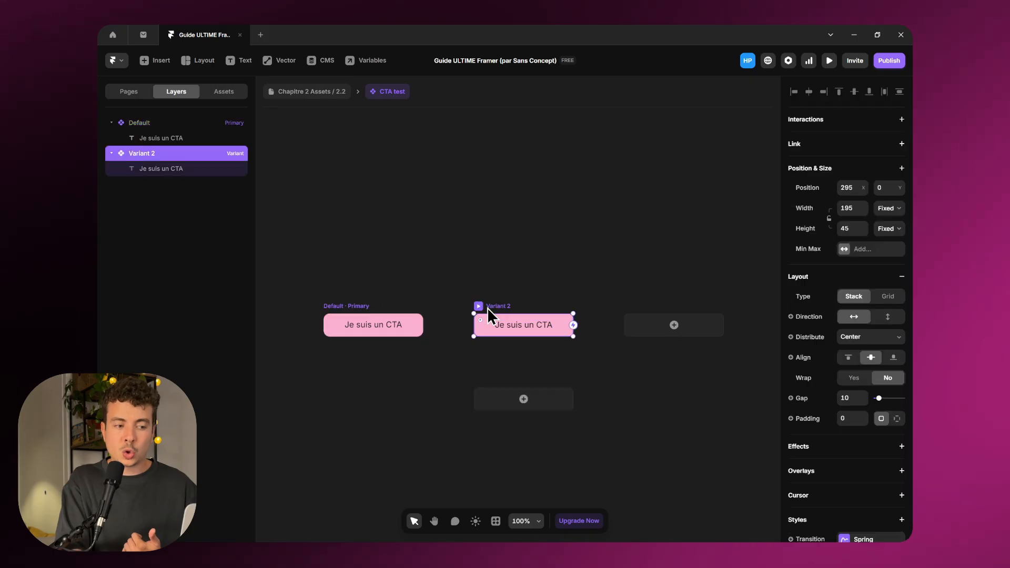
scroll(842, 418, "down", 5)
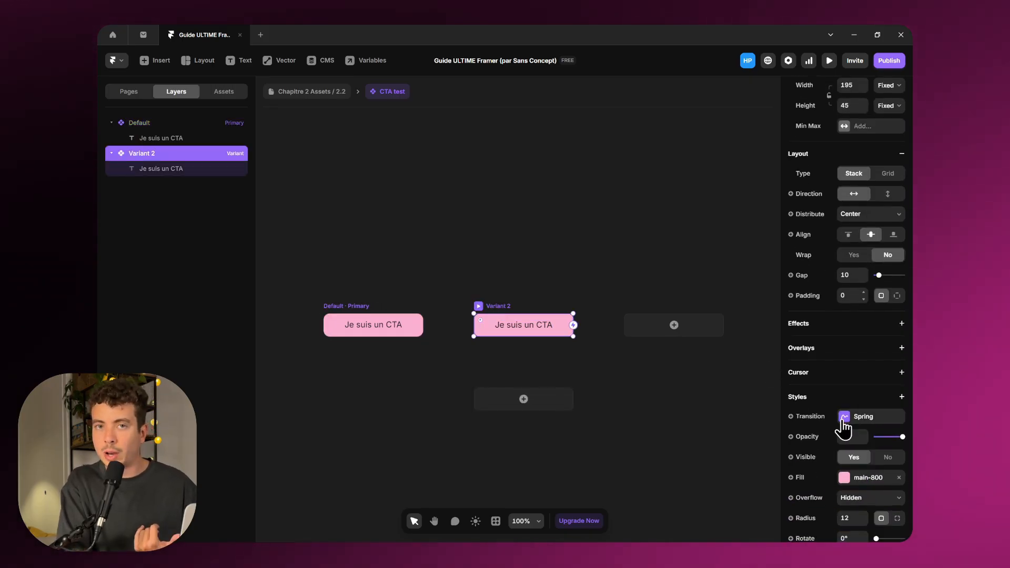
left_click(844, 361)
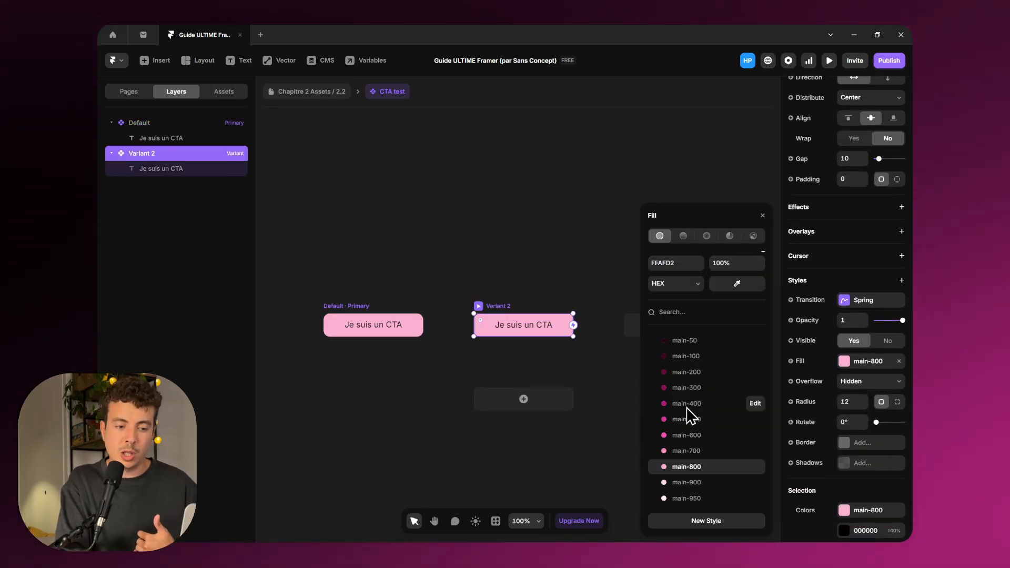
left_click(690, 413)
left_click(573, 282)
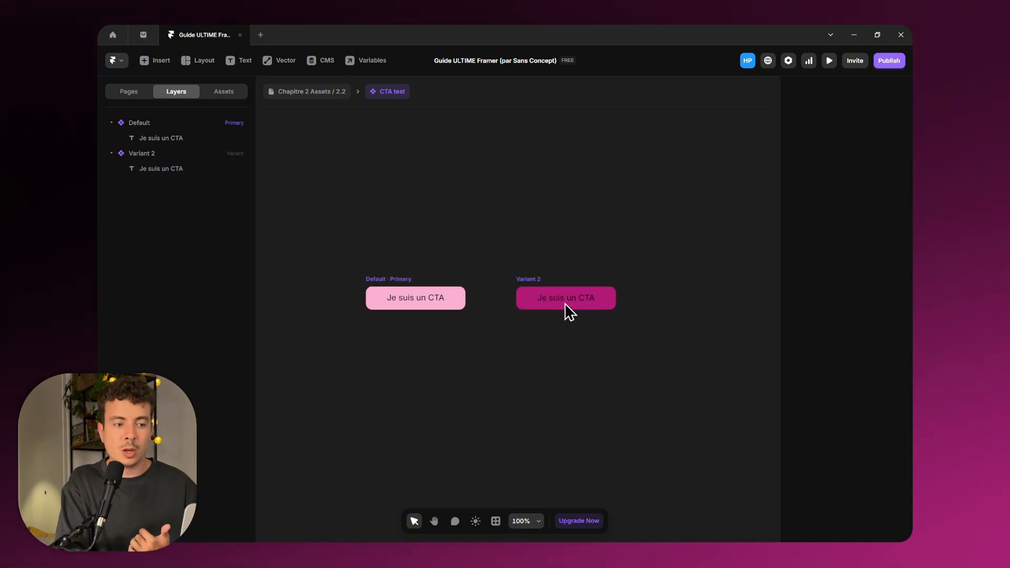
Change the text color of Variant 2 to a near-white shade from the main color styles
double_click(565, 300)
left_click(844, 399)
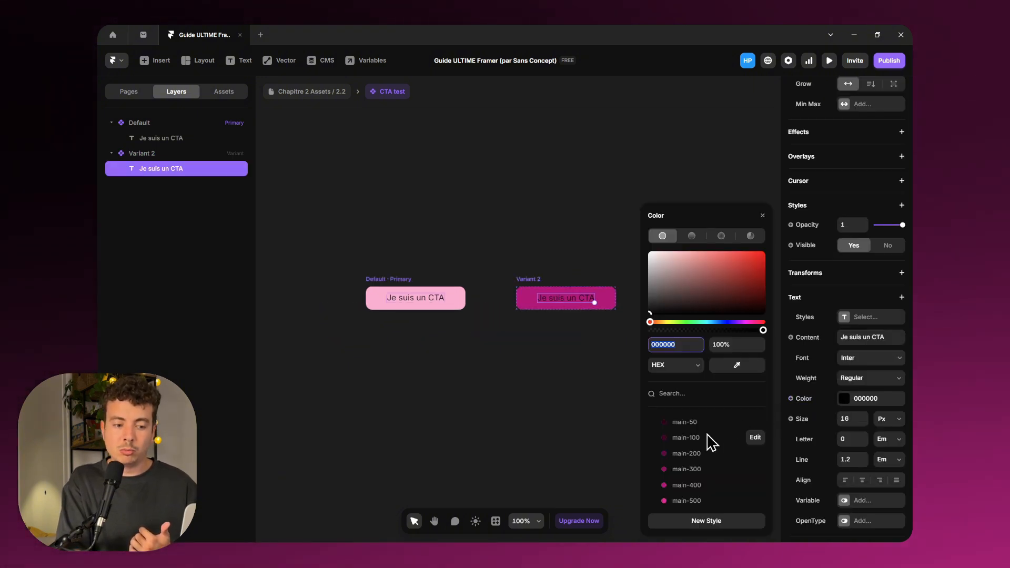
scroll(706, 440, "down", 3)
left_click(687, 499)
left_click(573, 421)
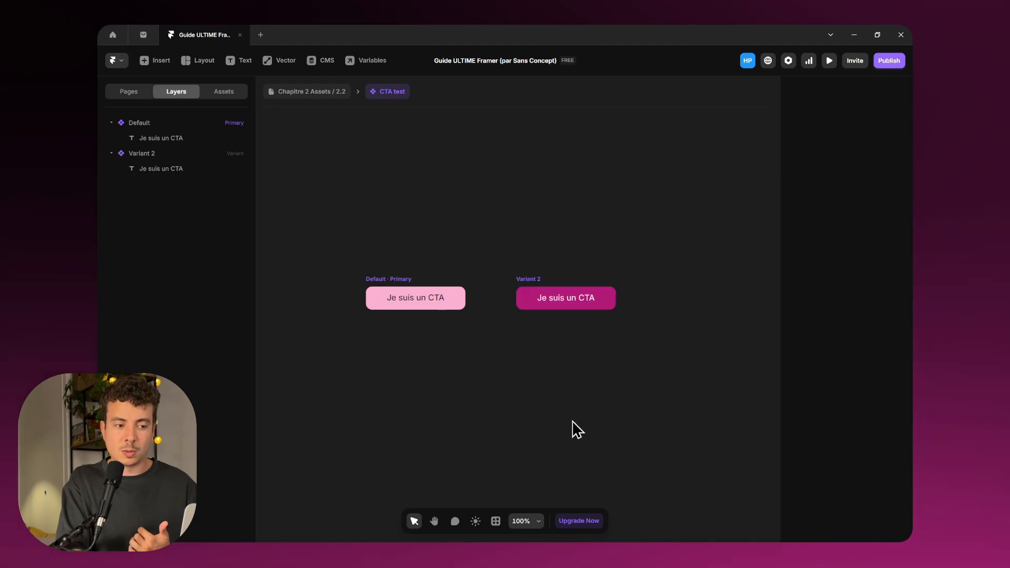
Link the Default primary variant to Variant 2 with an interaction triggered on Click
left_click(403, 266)
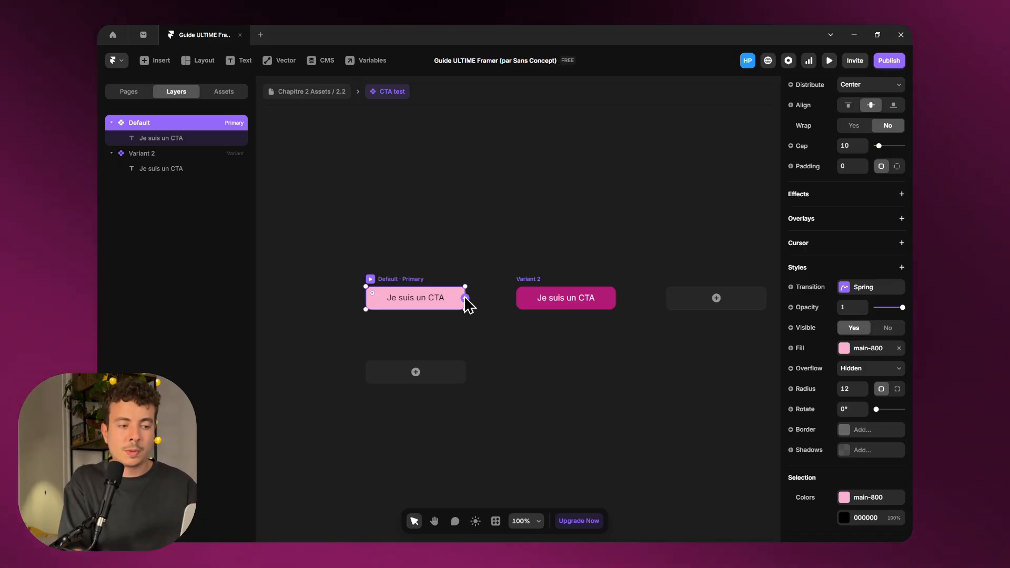
left_click_drag(465, 299, 521, 309)
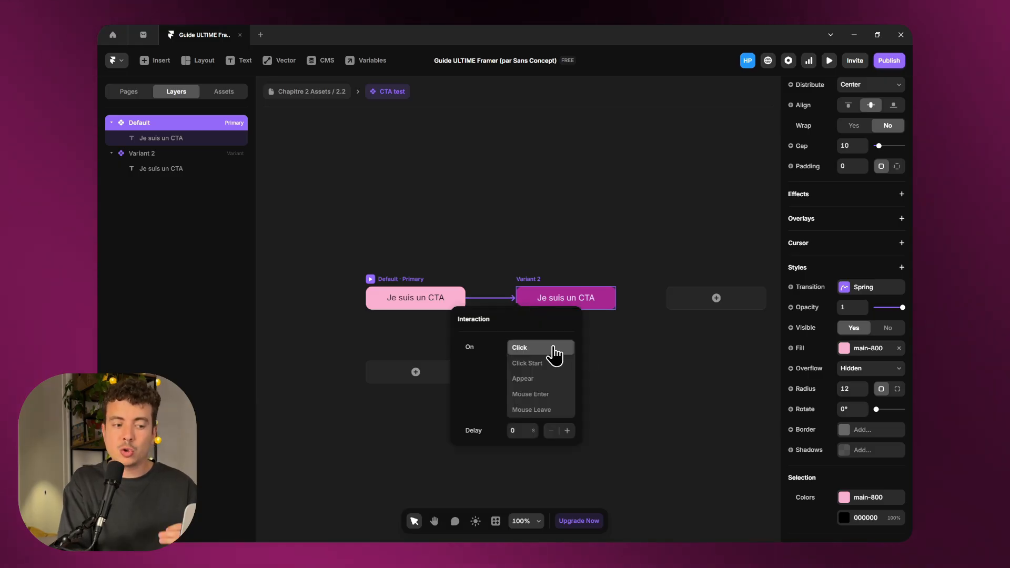
left_click(630, 358)
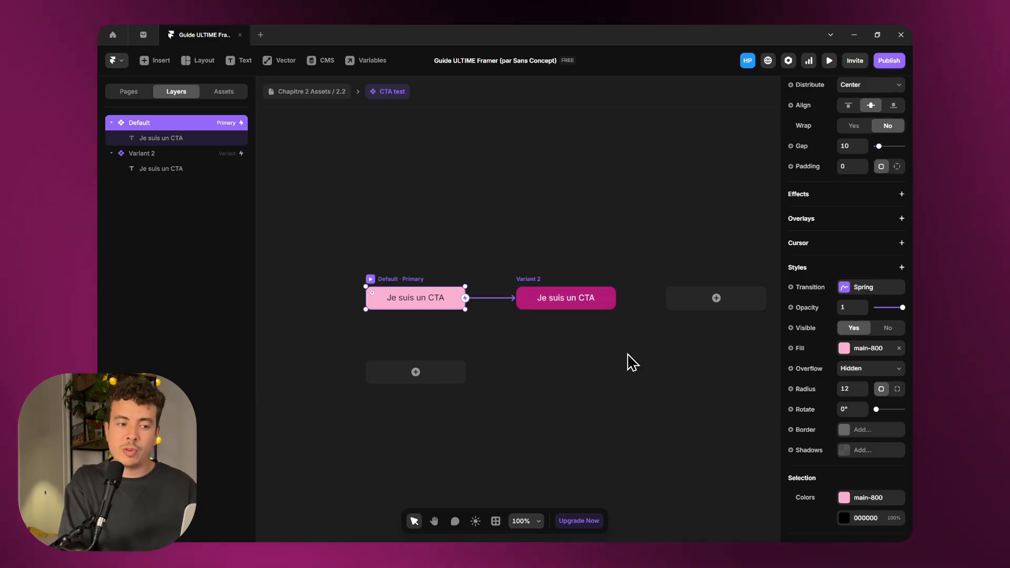
Rename Variant 2 as "Active"
double_click(139, 152)
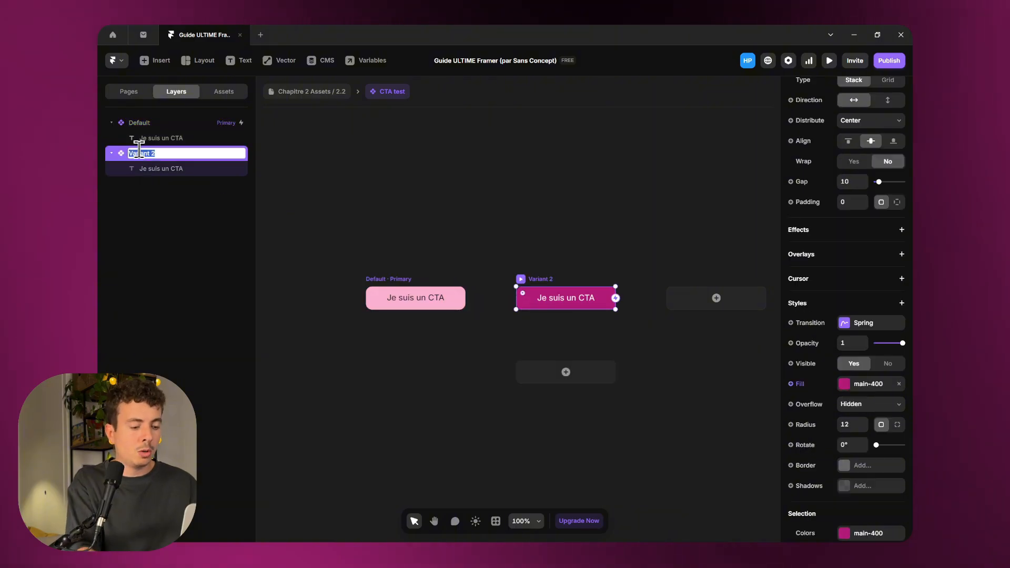
type("Activ")
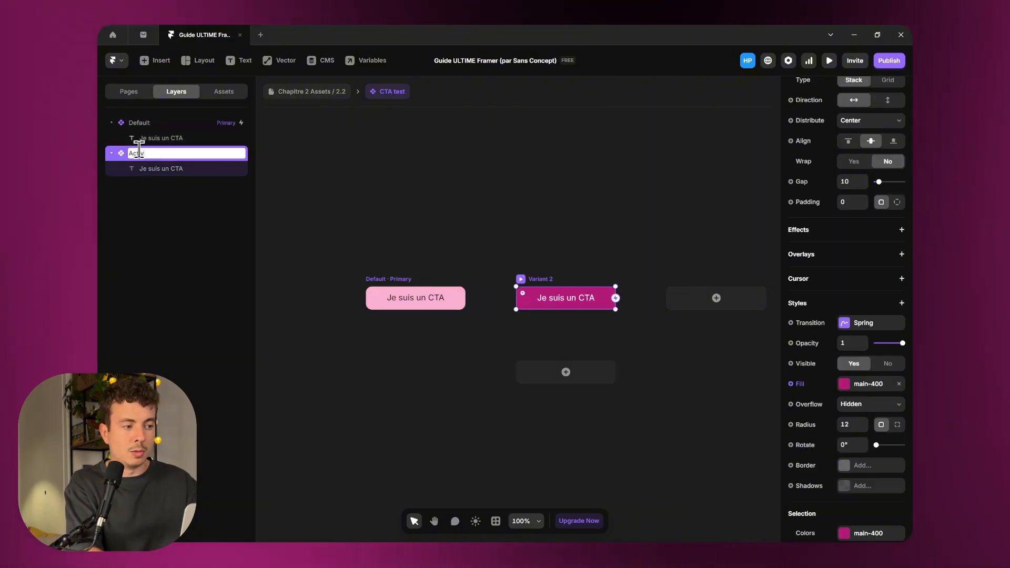
type("e")
key("Return")
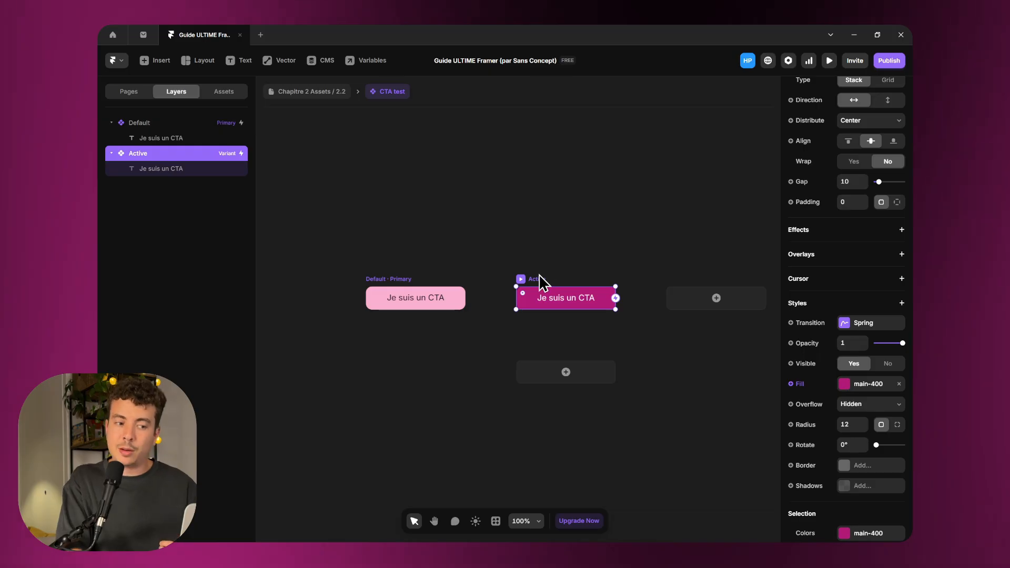
Link the Active variant back to Default with a Click interaction and check the link shown for each variant
left_click_drag(617, 300, 461, 309)
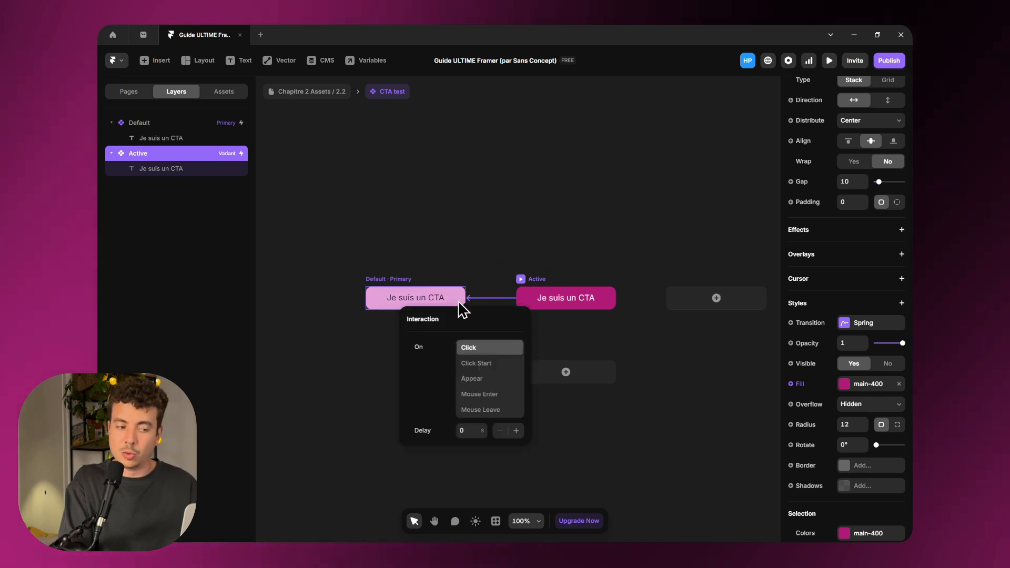
left_click(461, 260)
left_click(401, 280)
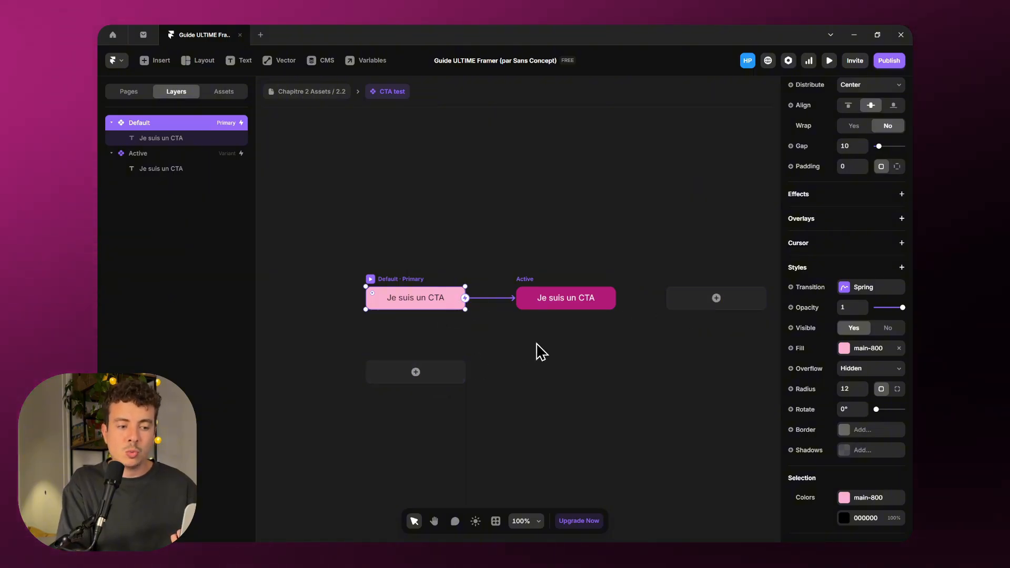
double_click(540, 300)
left_click(528, 280)
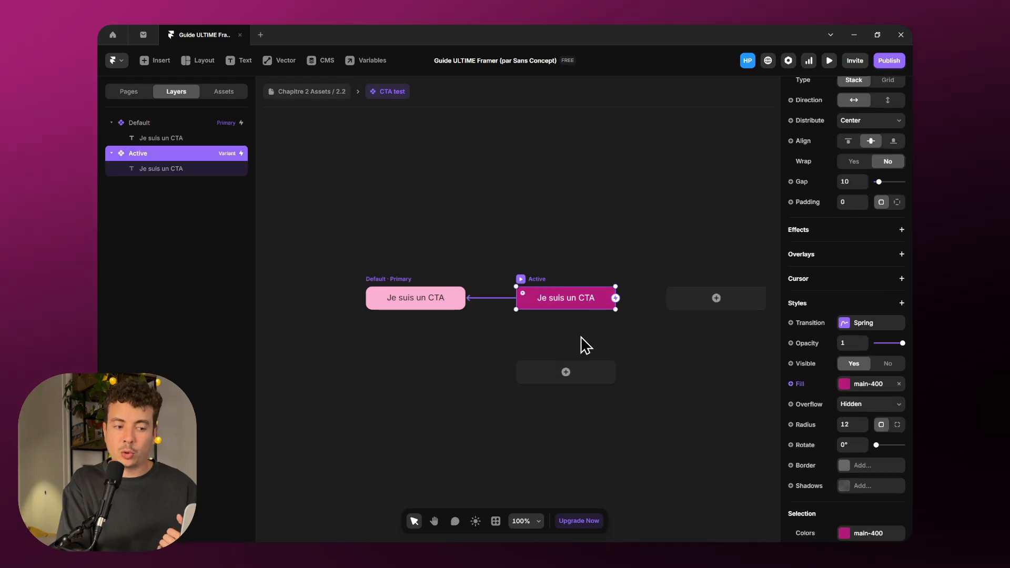
Add a Hover state variant to the Default primary variant
left_click(394, 279)
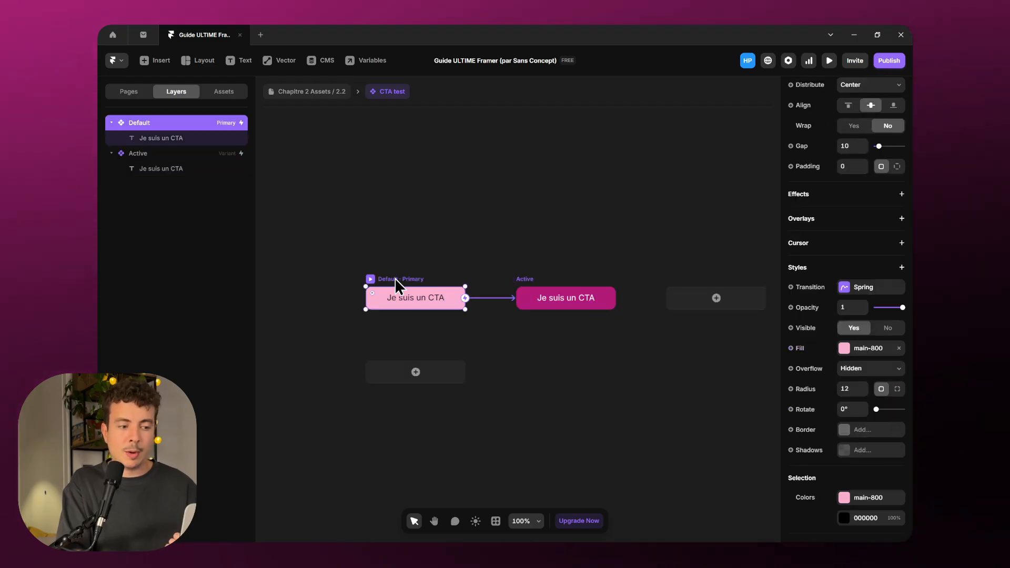
left_click(414, 379)
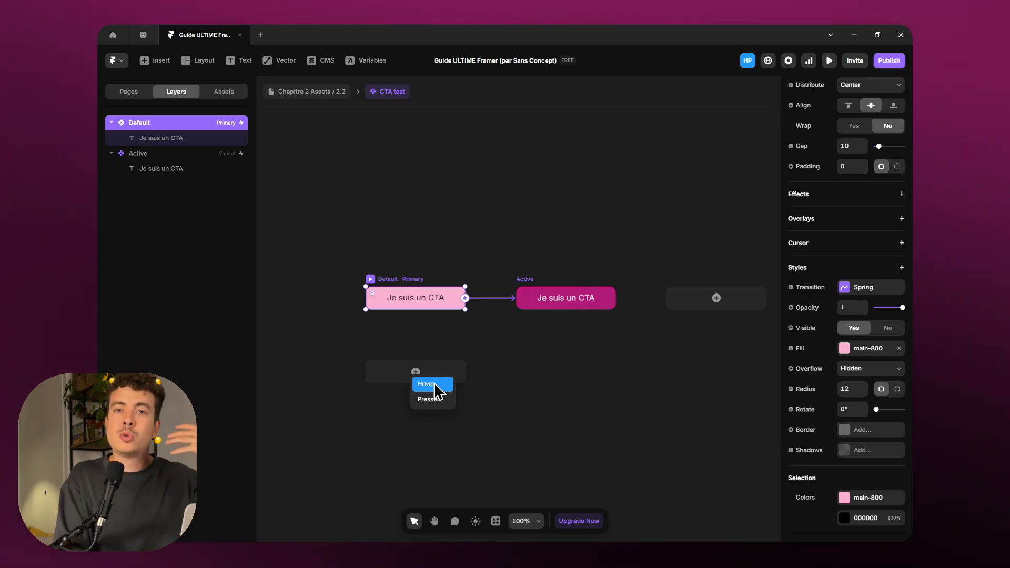
left_click(434, 383)
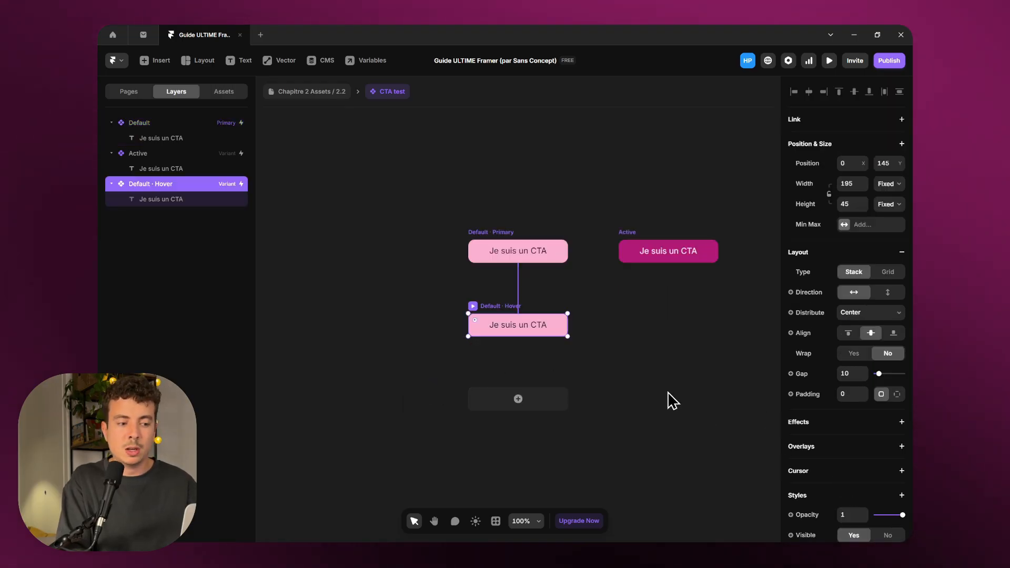
Set the fill of the Default · Hover variant to the main-700 color style
scroll(841, 436, "down", 1)
scroll(841, 436, "down", 5)
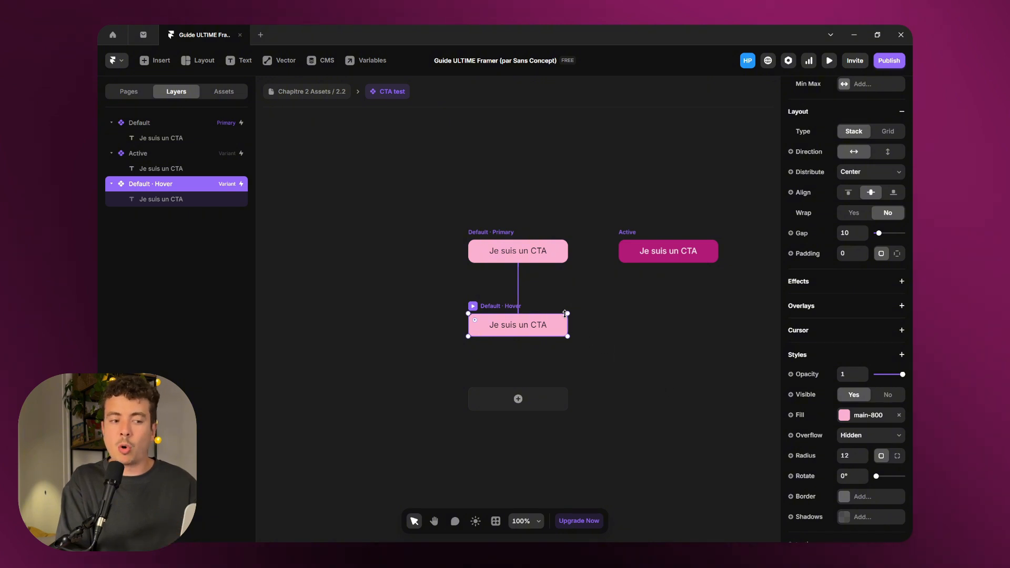
left_click(611, 332)
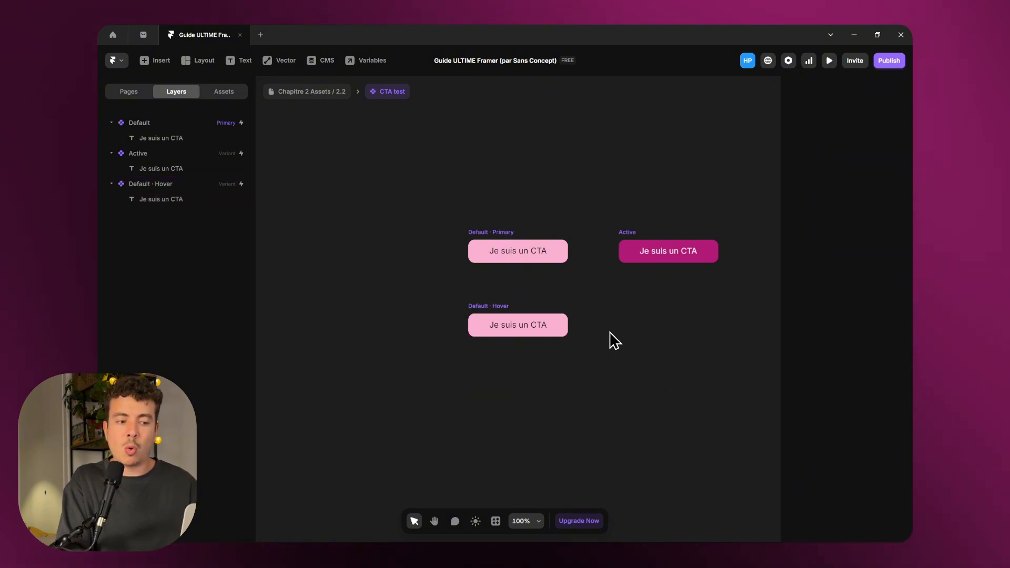
left_click(520, 319)
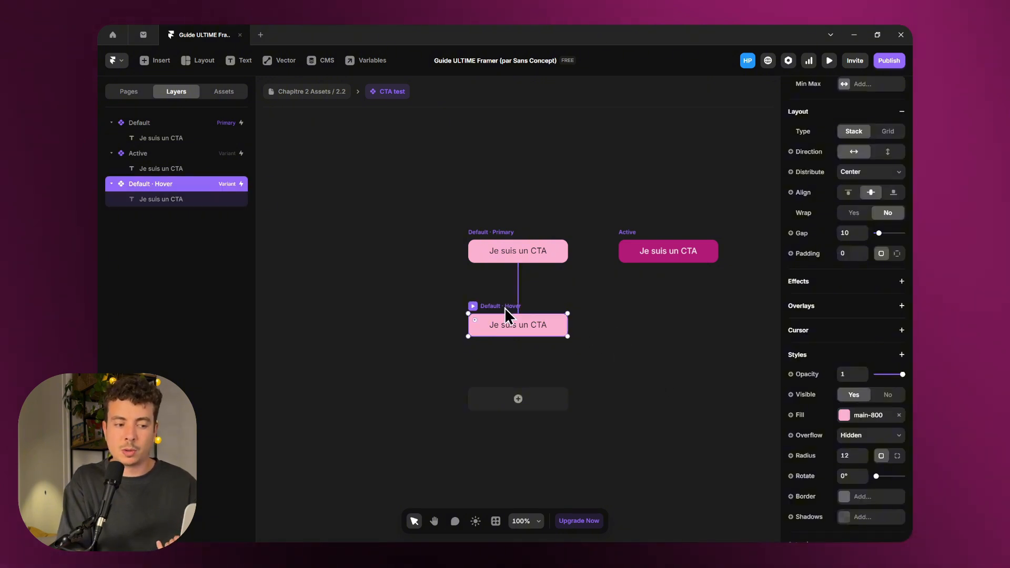
left_click(847, 417)
left_click(699, 451)
left_click(616, 383)
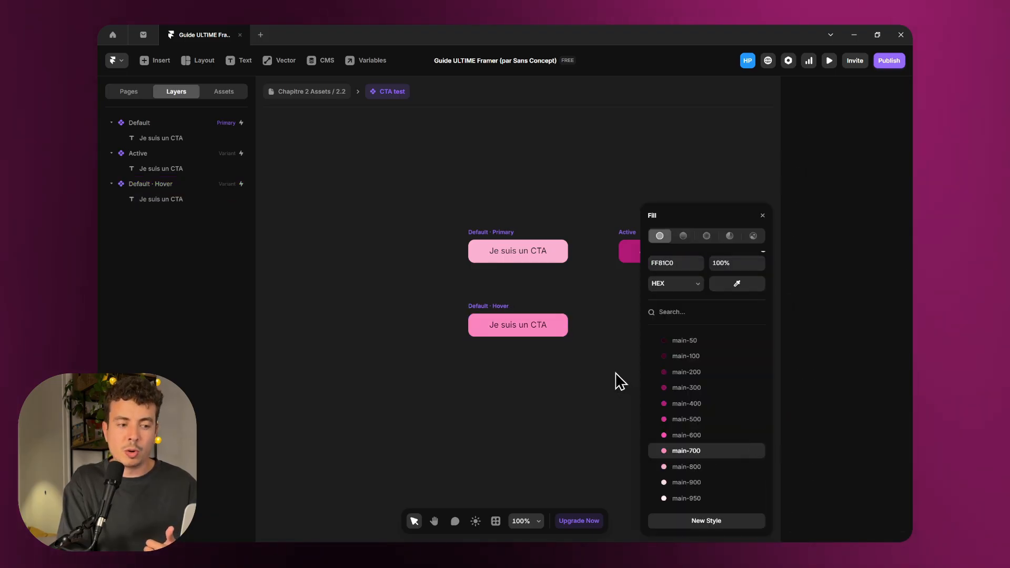
Set the text size of the Default · Hover variant to 18 px
left_click(535, 324)
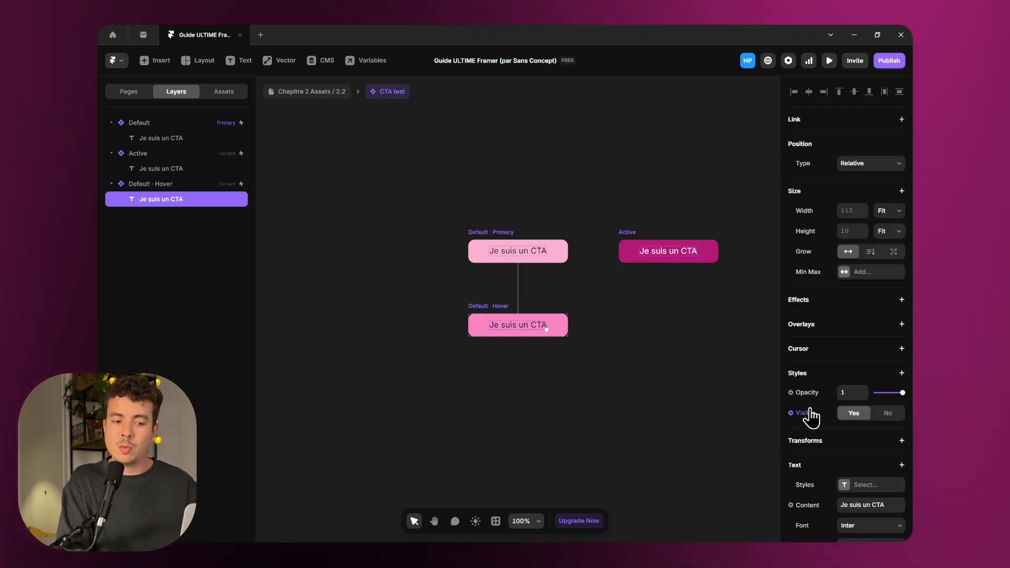
scroll(815, 416, "down", 2)
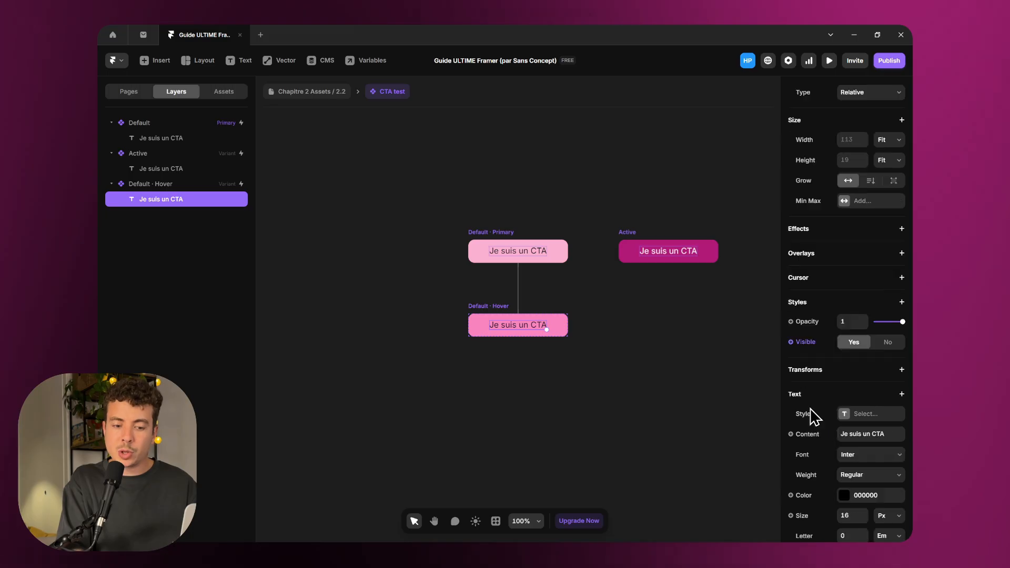
left_click(865, 514)
left_click(864, 514)
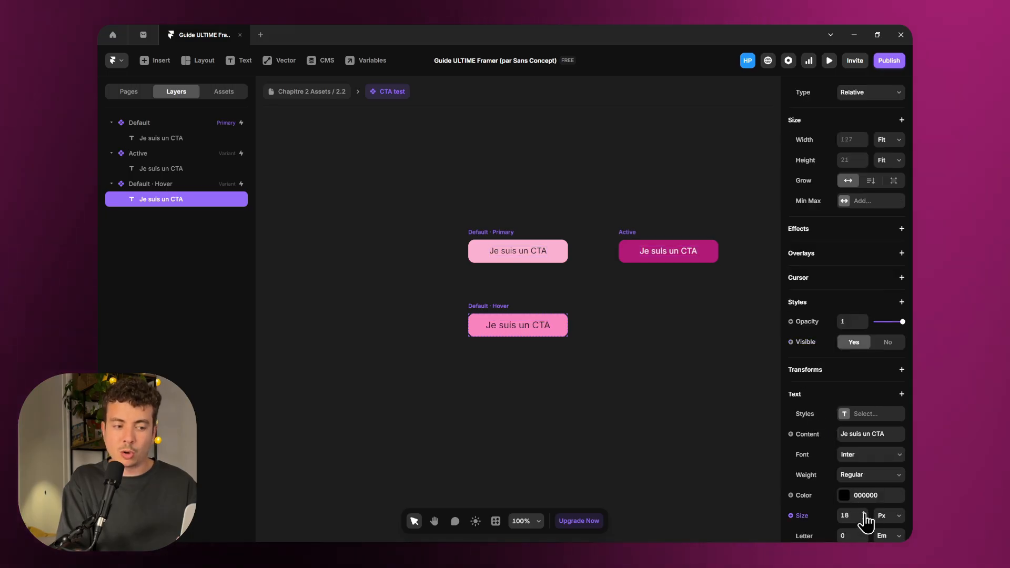
left_click(676, 446)
scroll(617, 318, "right", 3)
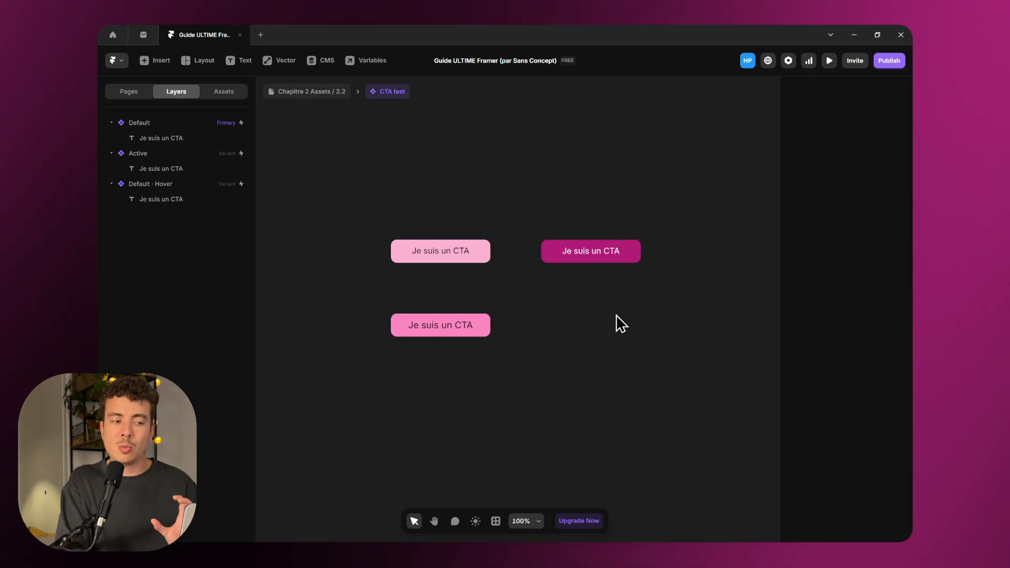
Add a Pressed state variant beneath Default · Hover and delete it again
left_click(419, 307)
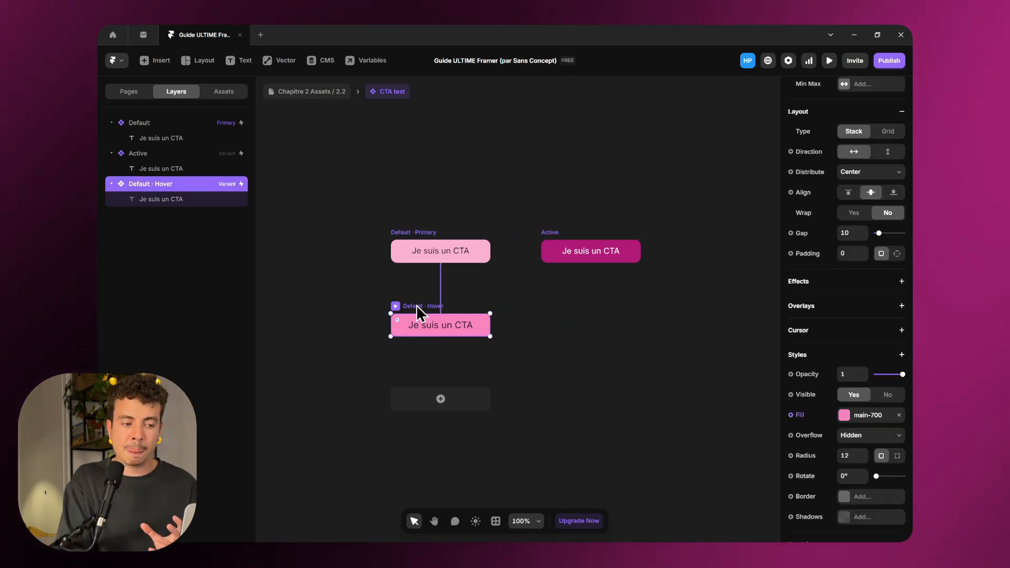
left_click(441, 399)
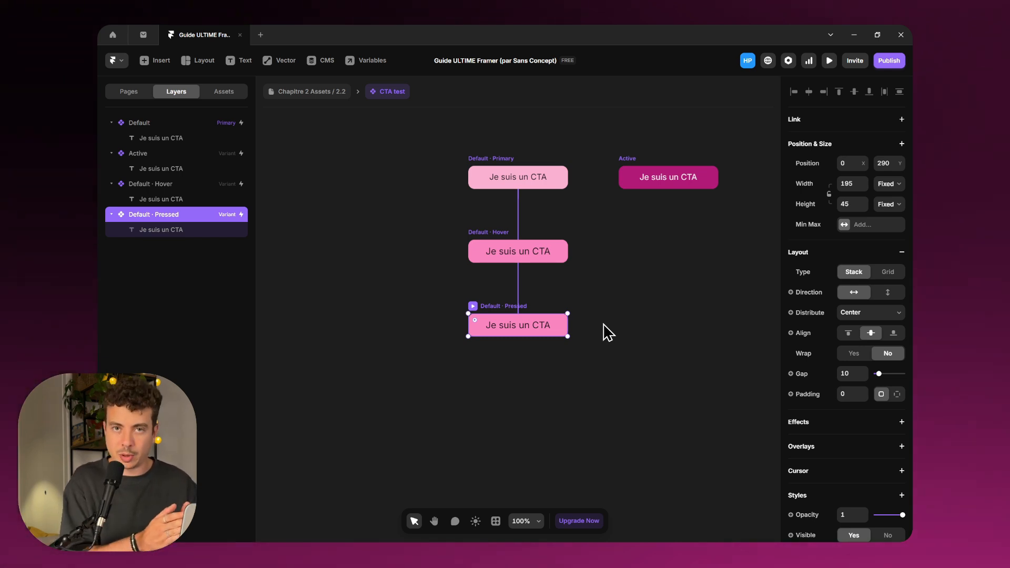
key("Delete")
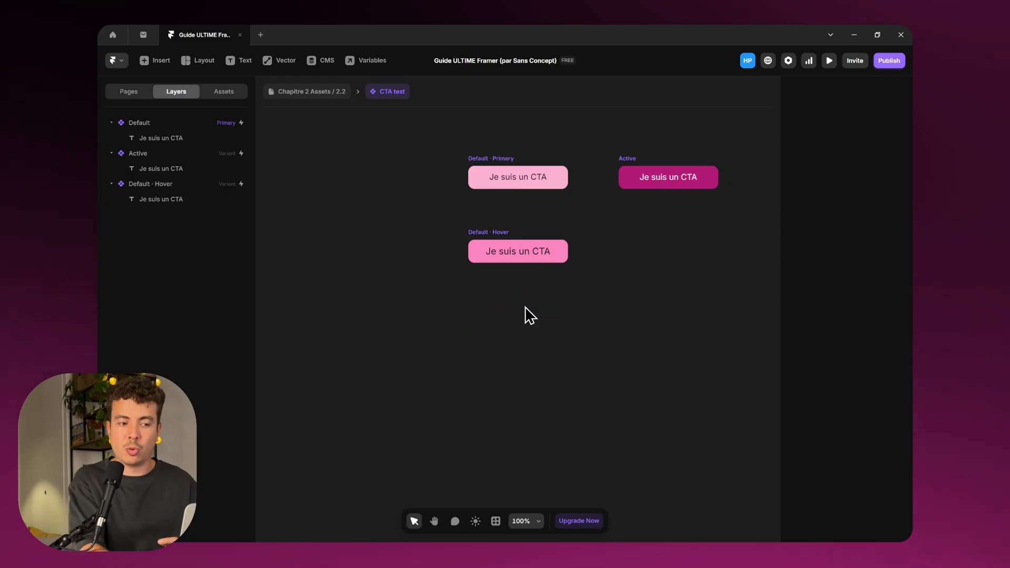
Add a Hover state variant to the Active variant
left_click(458, 190)
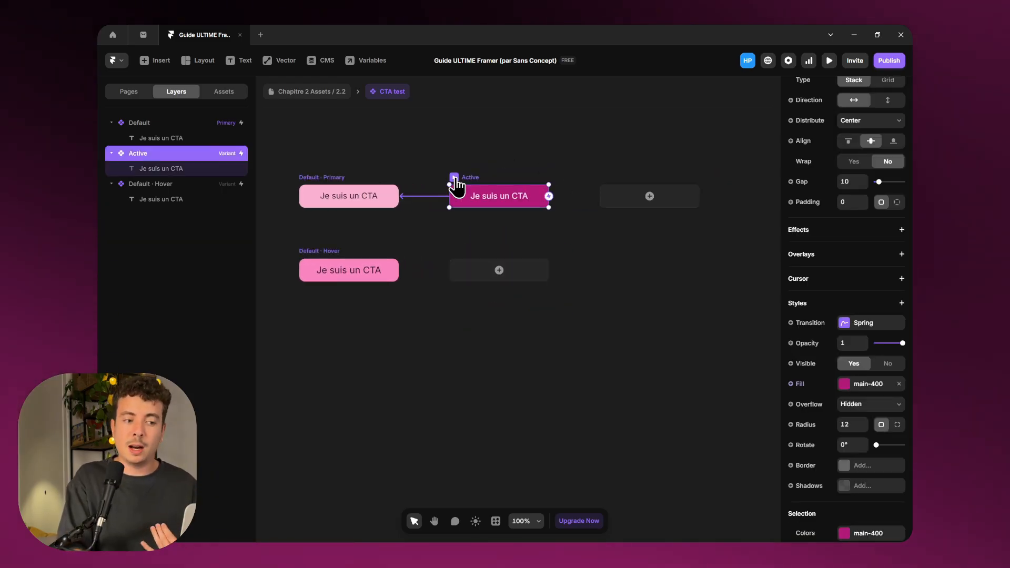
left_click(525, 275)
left_click(532, 281)
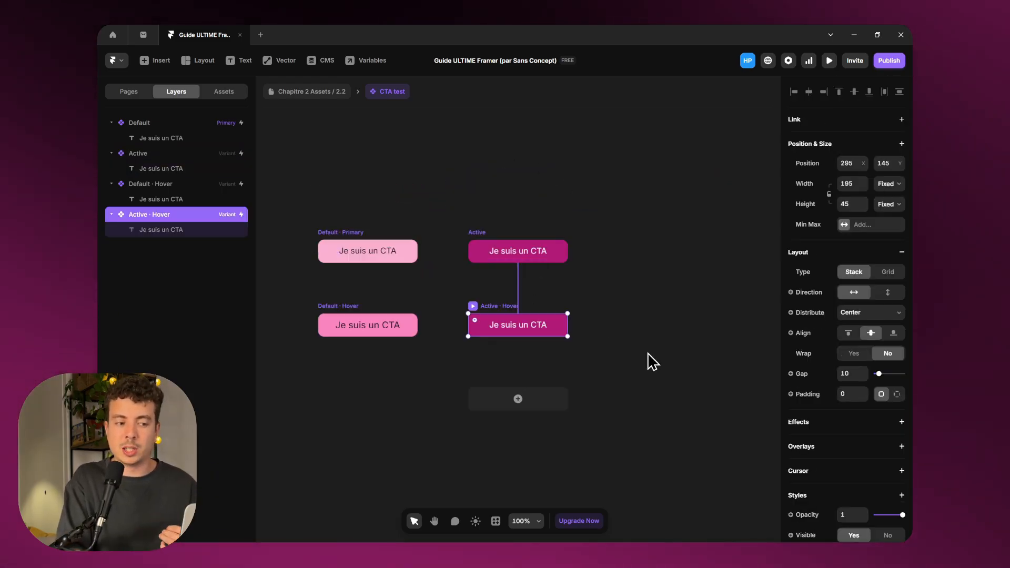
Set the fill of the Active · Hover variant to the main-500 color style
scroll(859, 468, "down", 5)
left_click(844, 392)
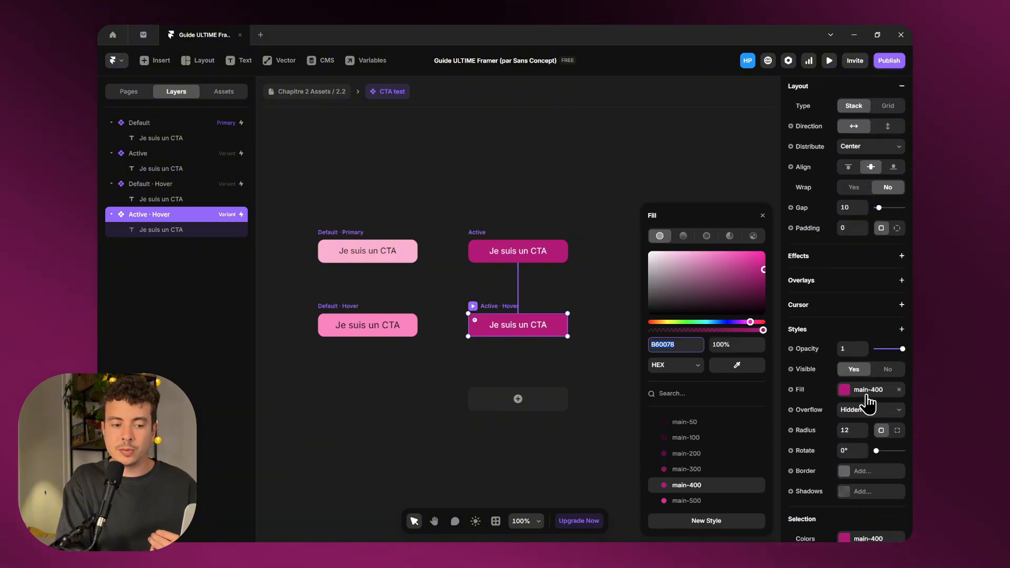
scroll(716, 480, "down", 2)
left_click(689, 440)
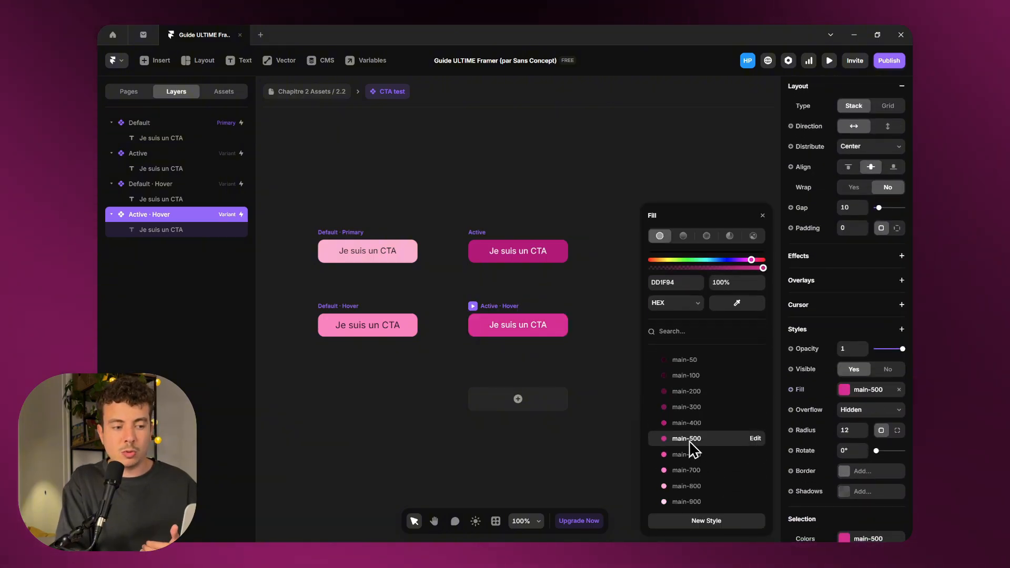
left_click(582, 379)
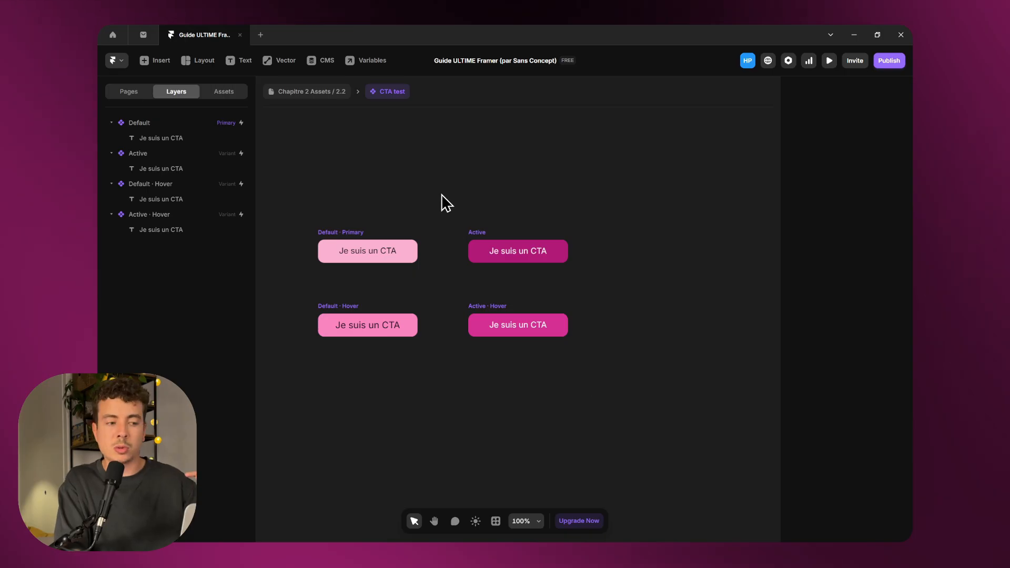
scroll(389, 224, "left", 2)
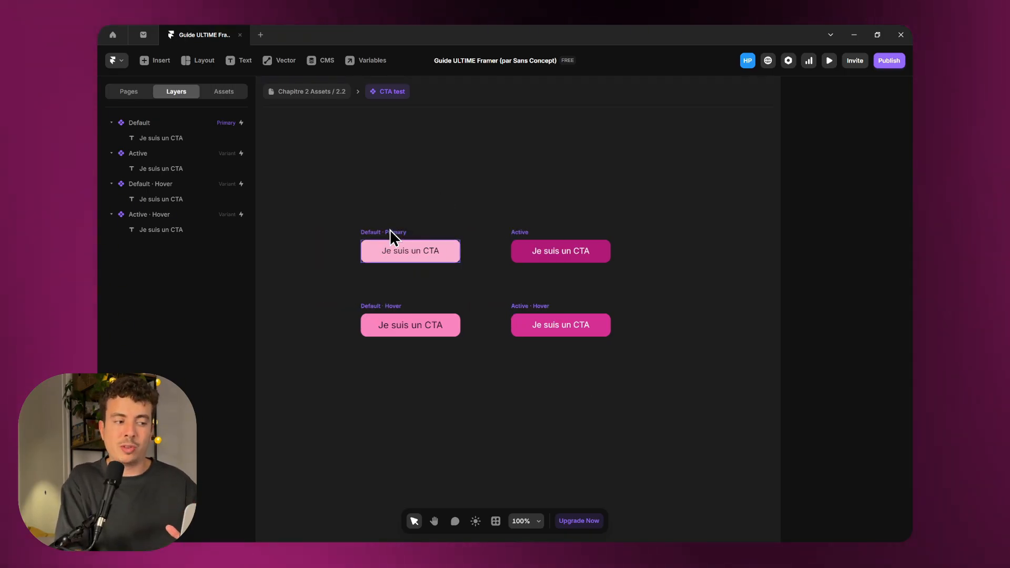
Review the variable types that can be created for the CTA test component, and close the variables window without adding one
left_click(391, 232)
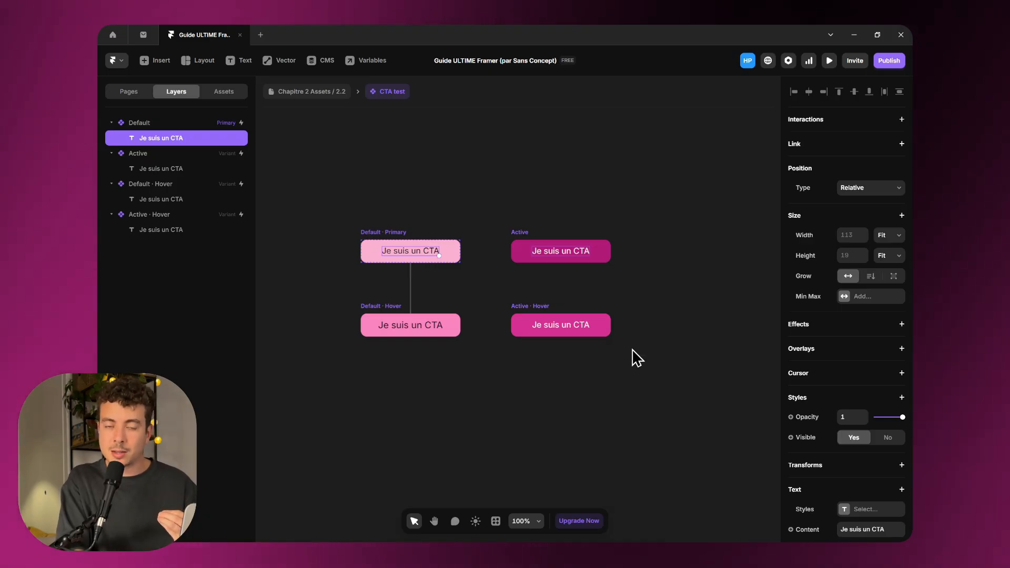
scroll(834, 474, "down", 2)
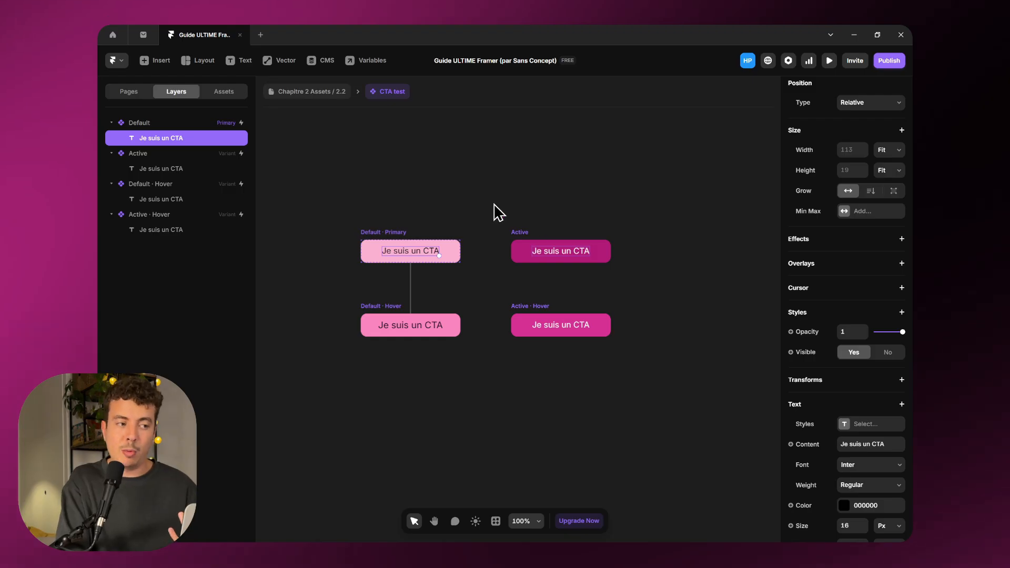
left_click(381, 64)
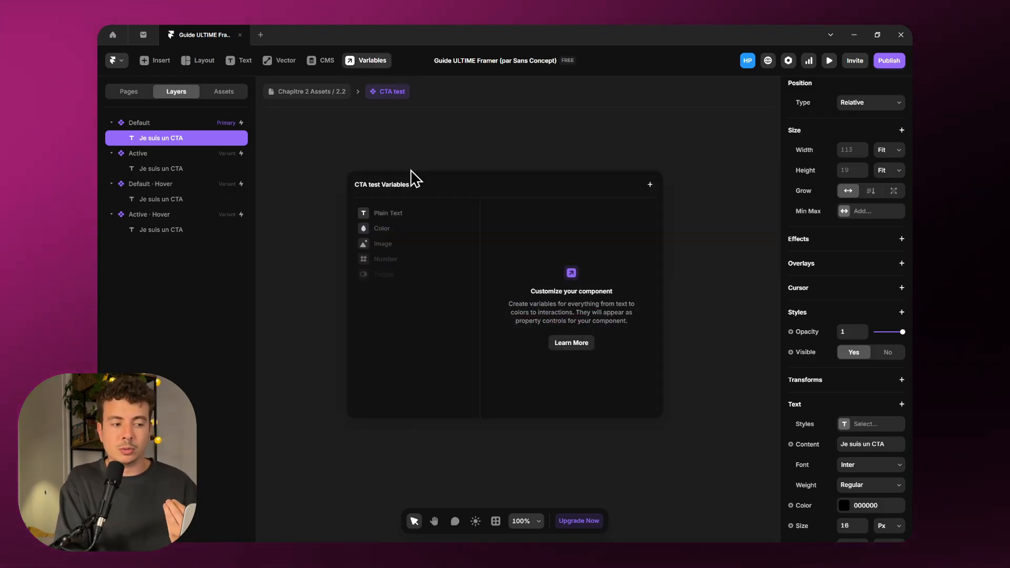
left_click(651, 184)
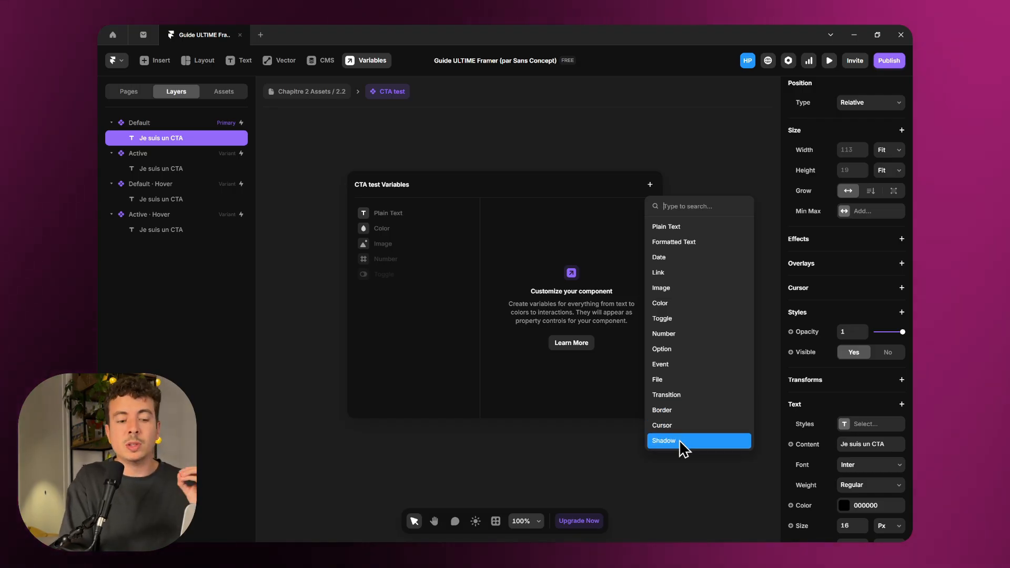
left_click(612, 447)
left_click(613, 446)
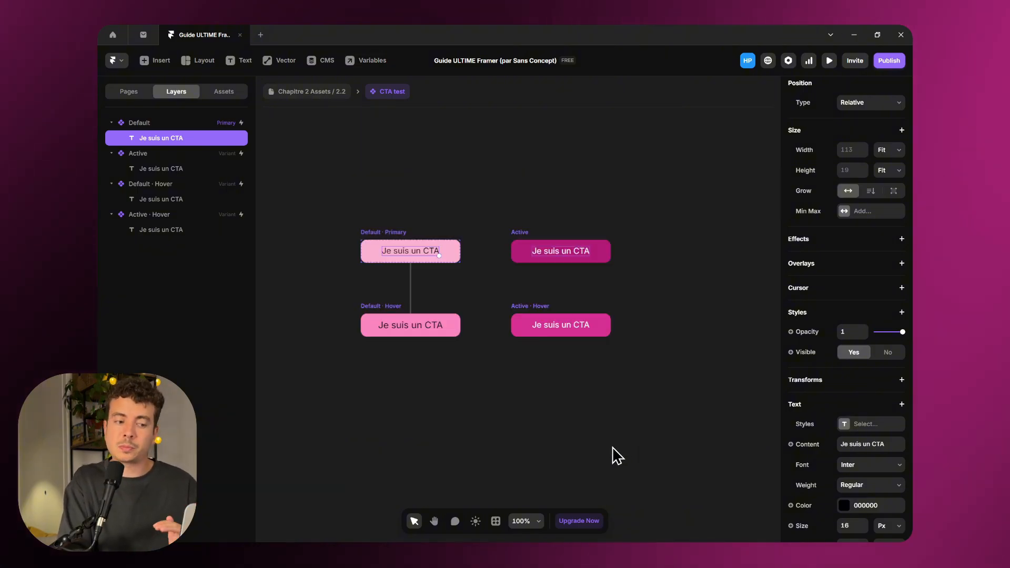
Create a new text variable from the content of the Default variant's text layer
left_click(374, 228)
left_click(397, 249)
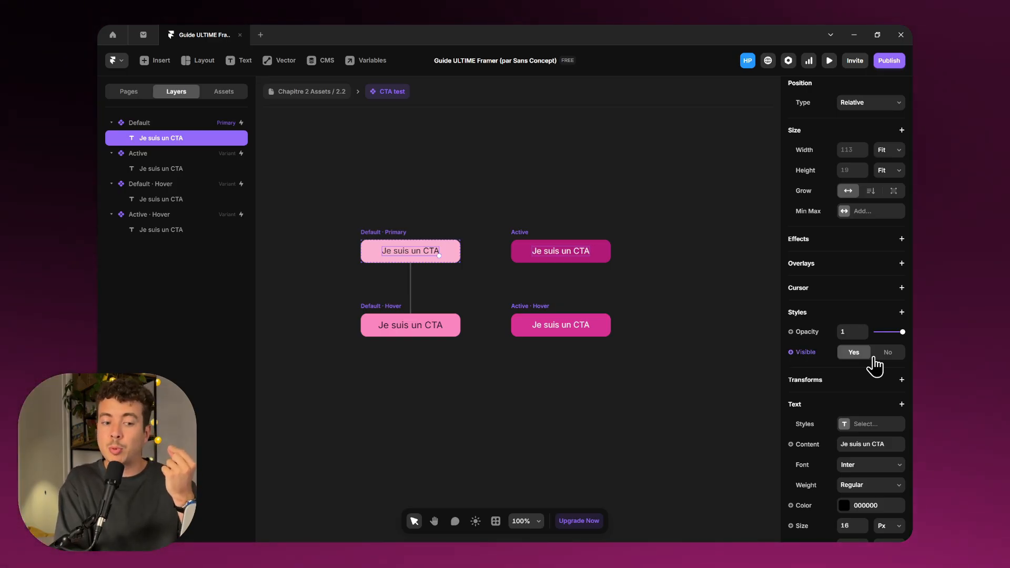
scroll(806, 365, "down", 2)
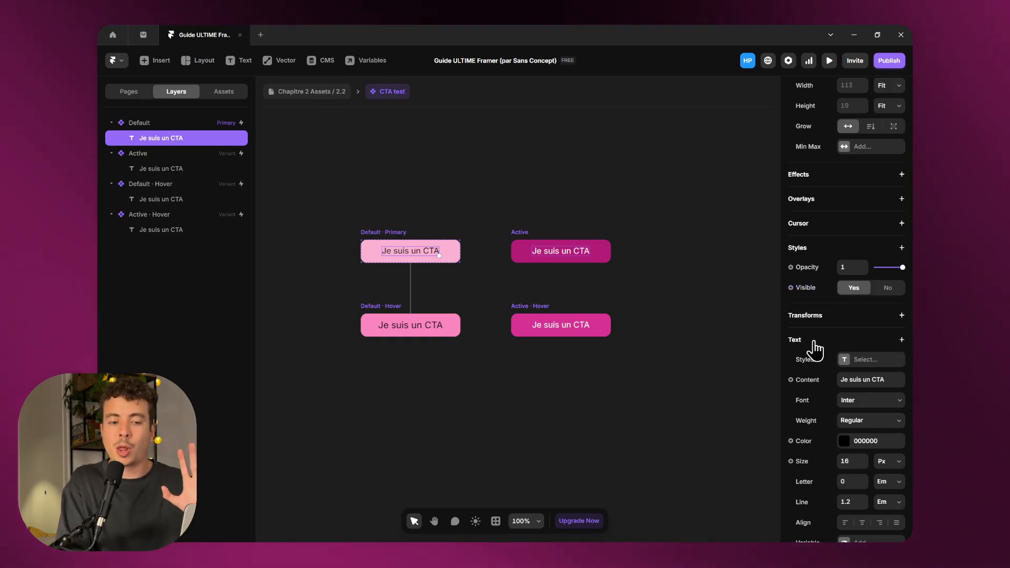
scroll(815, 350, "down", 1)
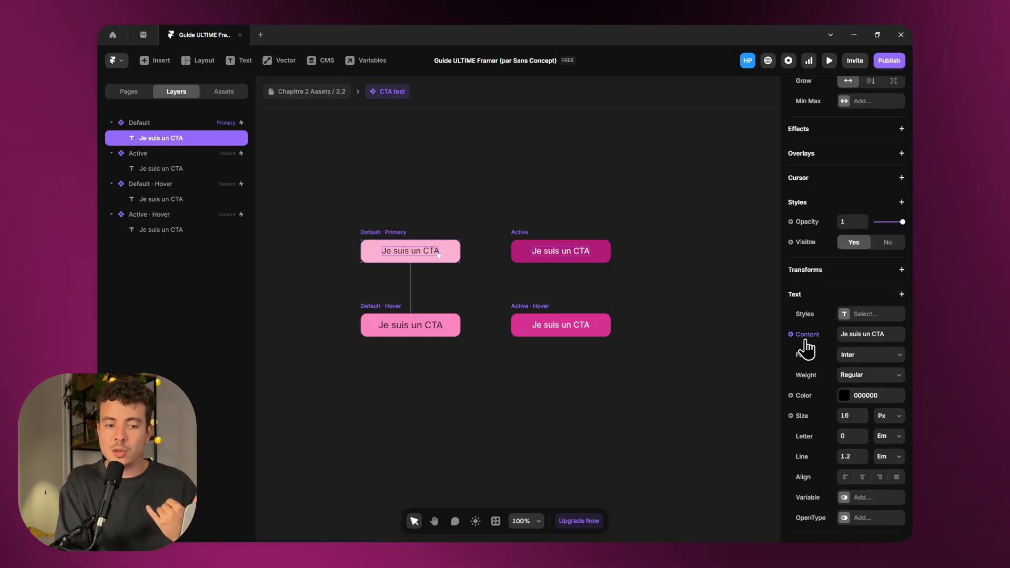
left_click(806, 337)
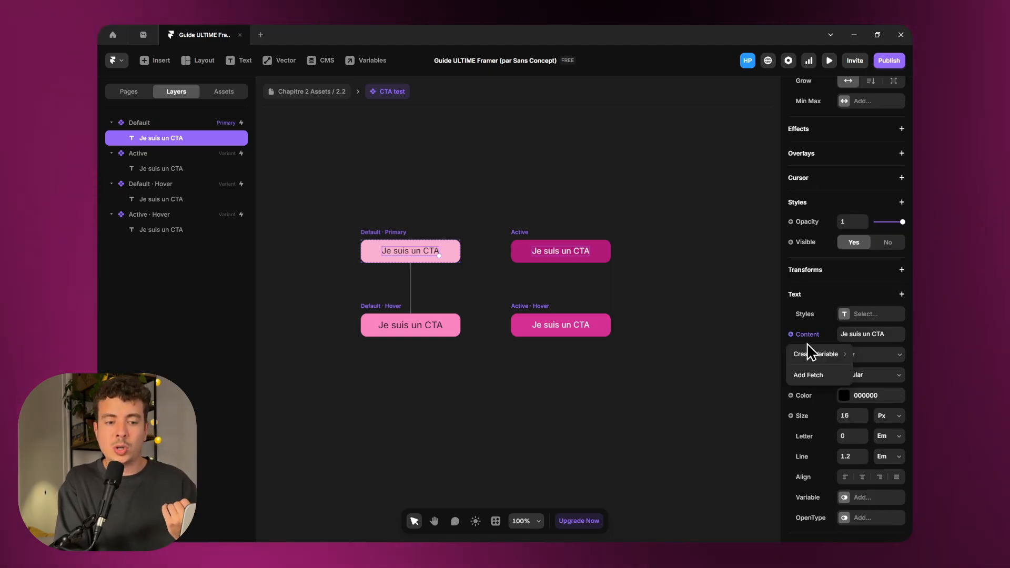
mouse_move(808, 354)
left_click(762, 354)
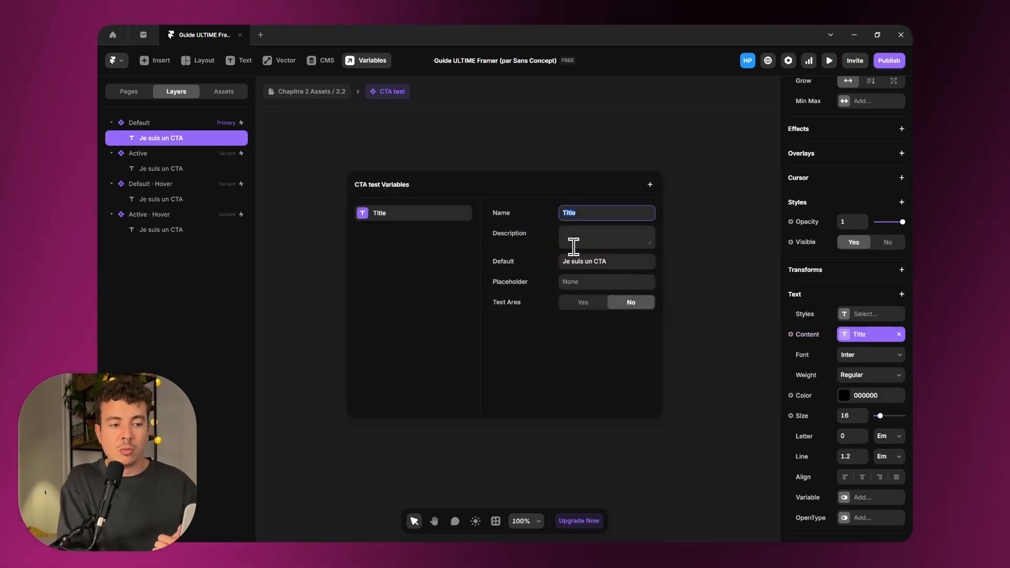
Examine the placeholder and text area options of the new text variable, and close the variables window
left_click(584, 282)
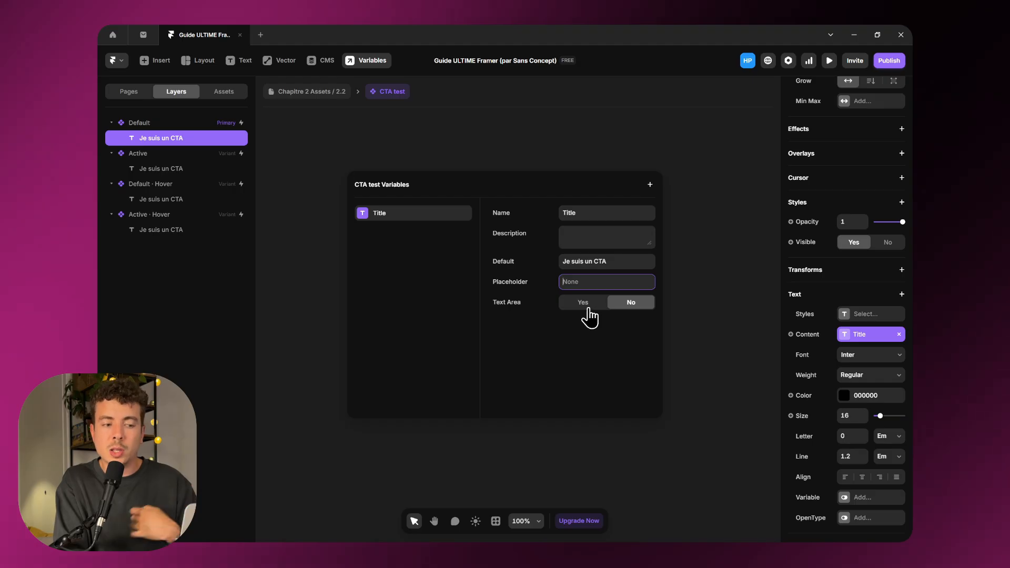
left_click(587, 304)
left_click(616, 314)
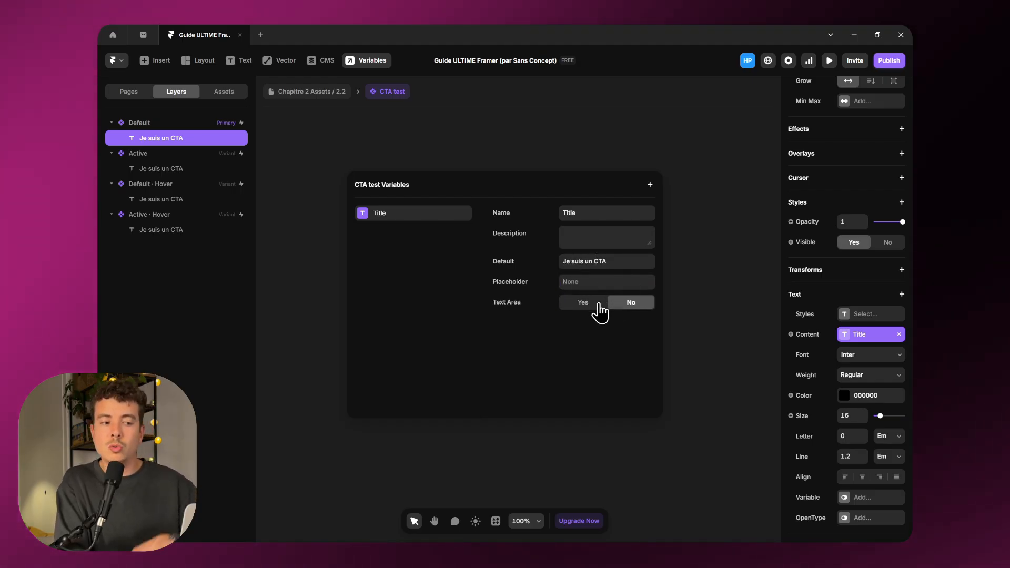
left_click(677, 316)
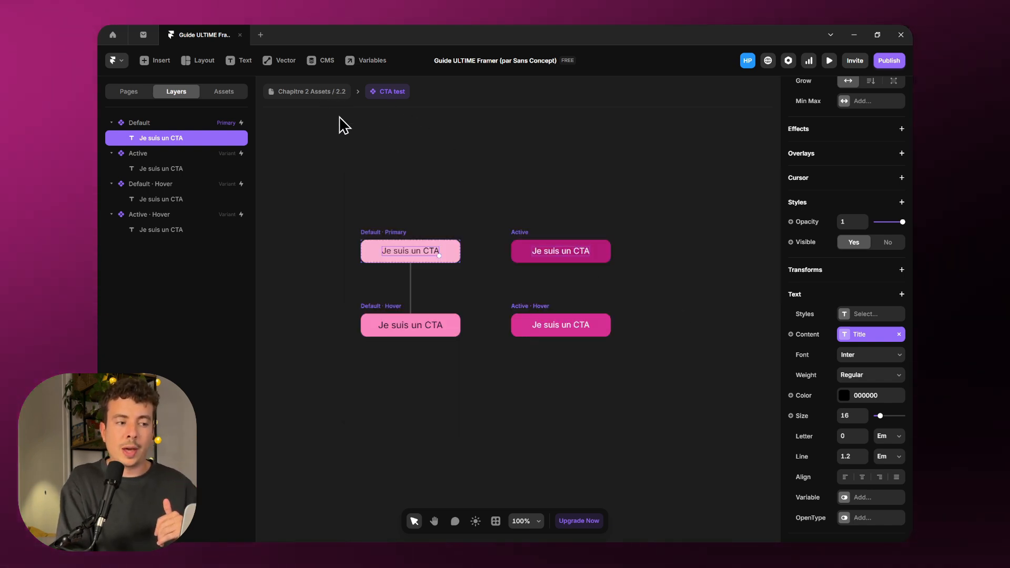
Return to the Chapitre 2 Assets / 2.2 page and select the CTA test instance under Cas pratique
left_click(311, 94)
scroll(479, 279, "down", 3)
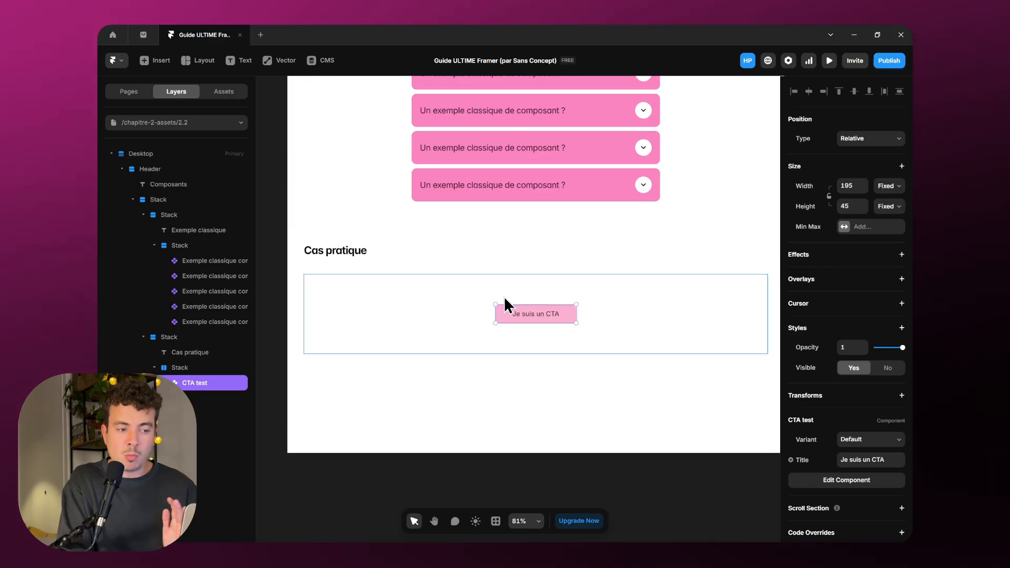
left_click(459, 309)
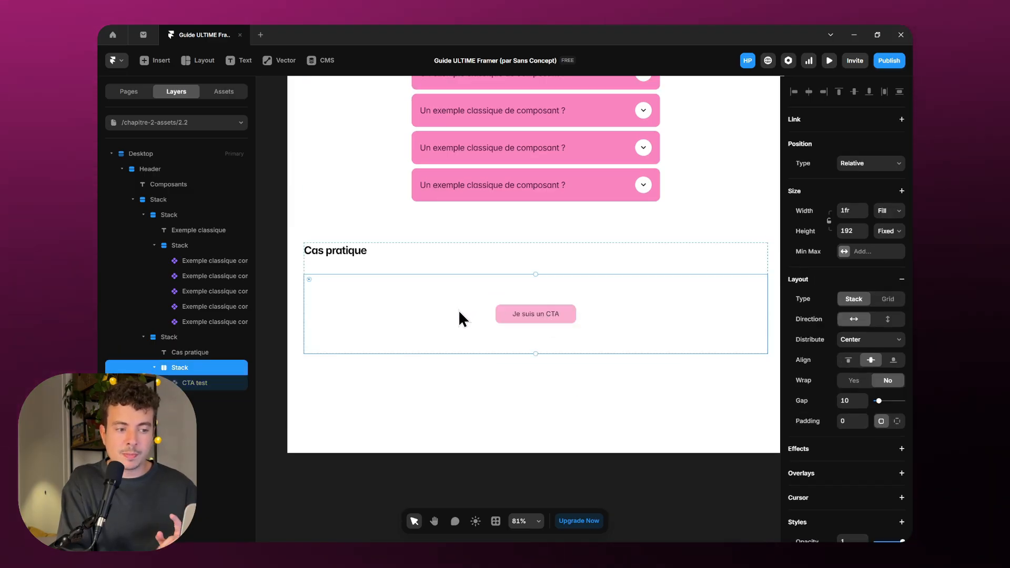
left_click(221, 383)
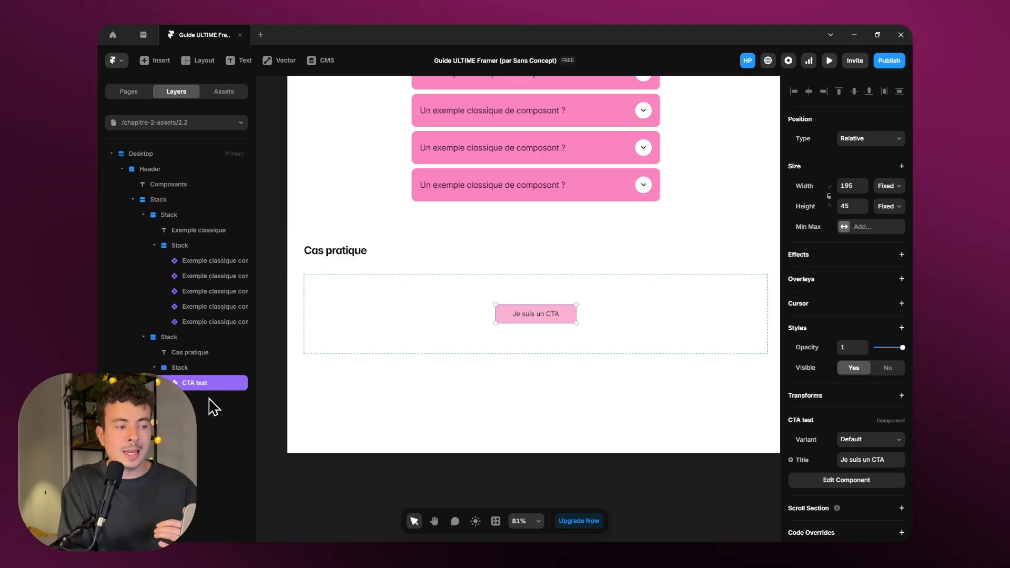
Compare the properties of the CTA test instance with those of the stack that contains it
left_click(186, 368)
left_click(185, 383)
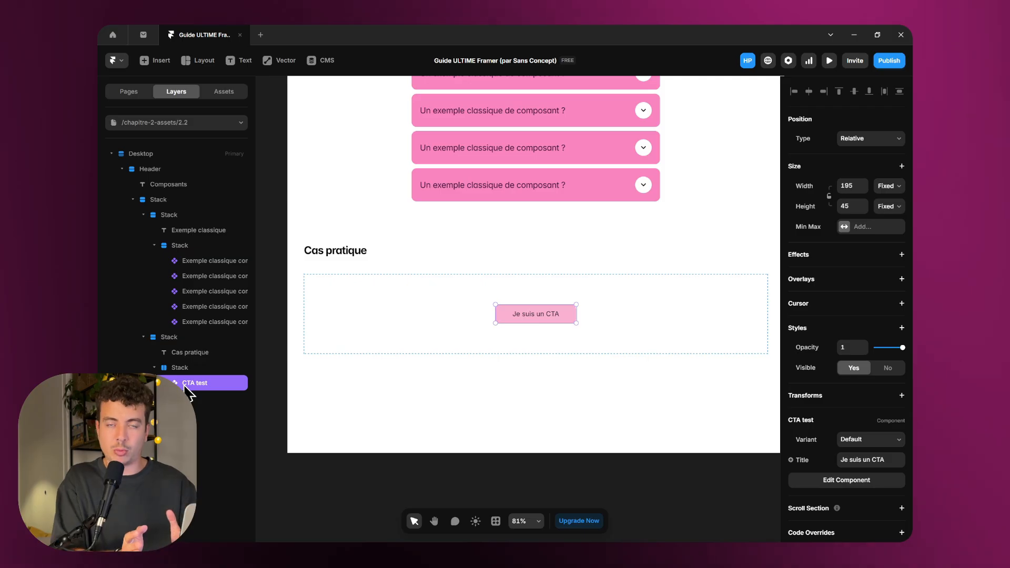
left_click(174, 371)
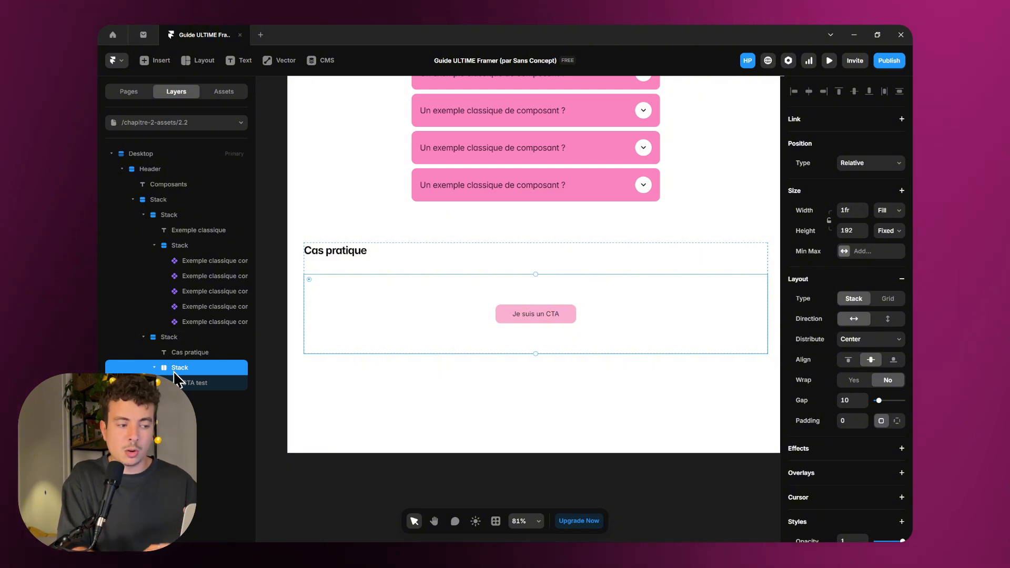
left_click(189, 384)
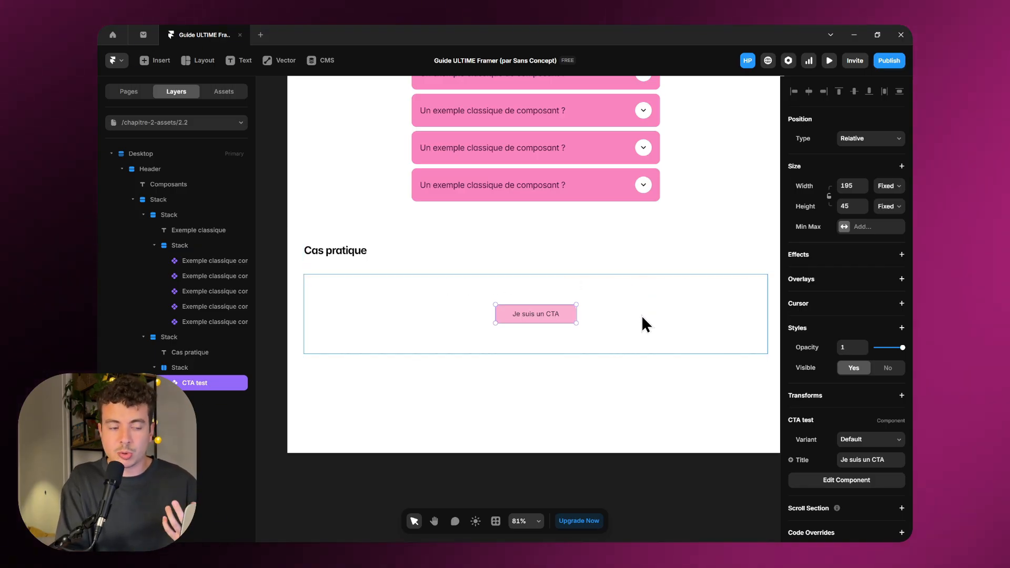
left_click(592, 326)
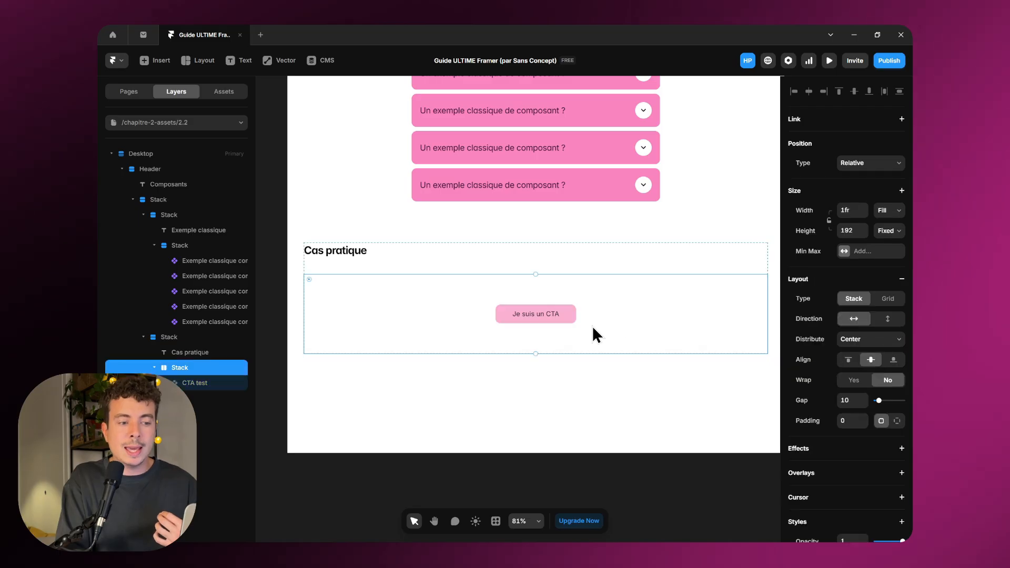
left_click(568, 314)
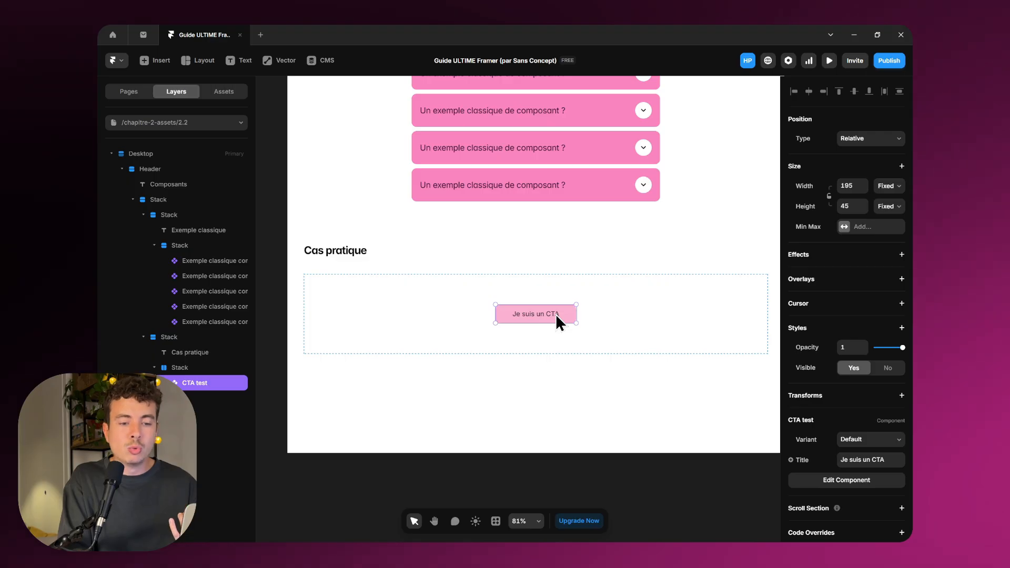
Open the CTA test component for editing from its instance and go back to the page
double_click(555, 314)
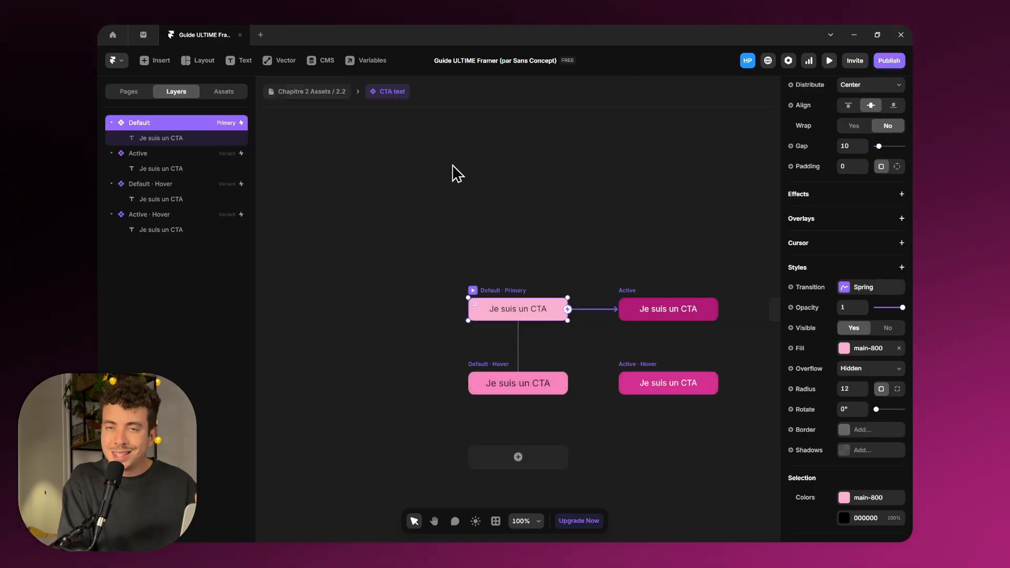
left_click(337, 97)
left_click(404, 304)
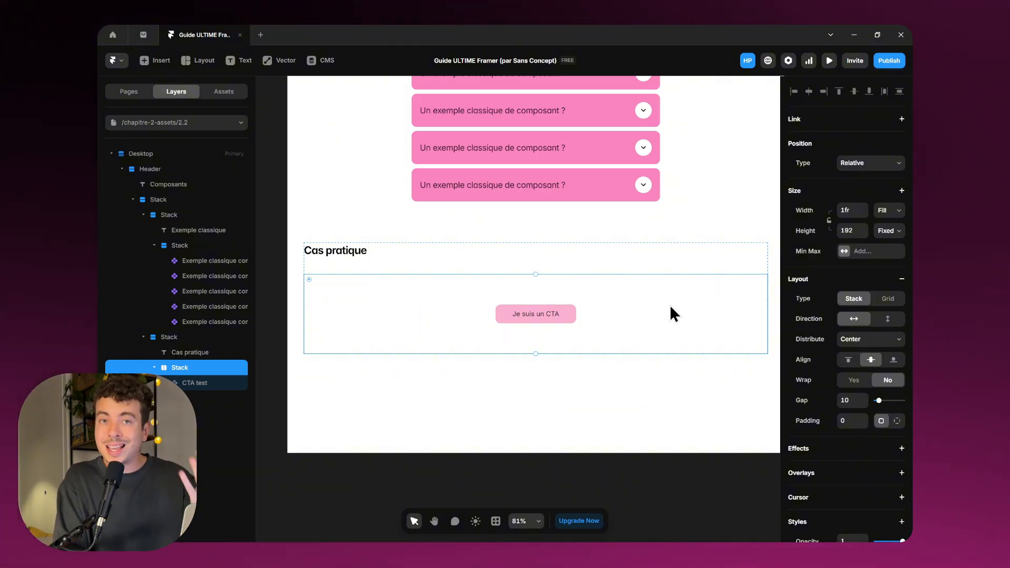
Switch the CTA test instance to the Active variant and back to Default
left_click(555, 314)
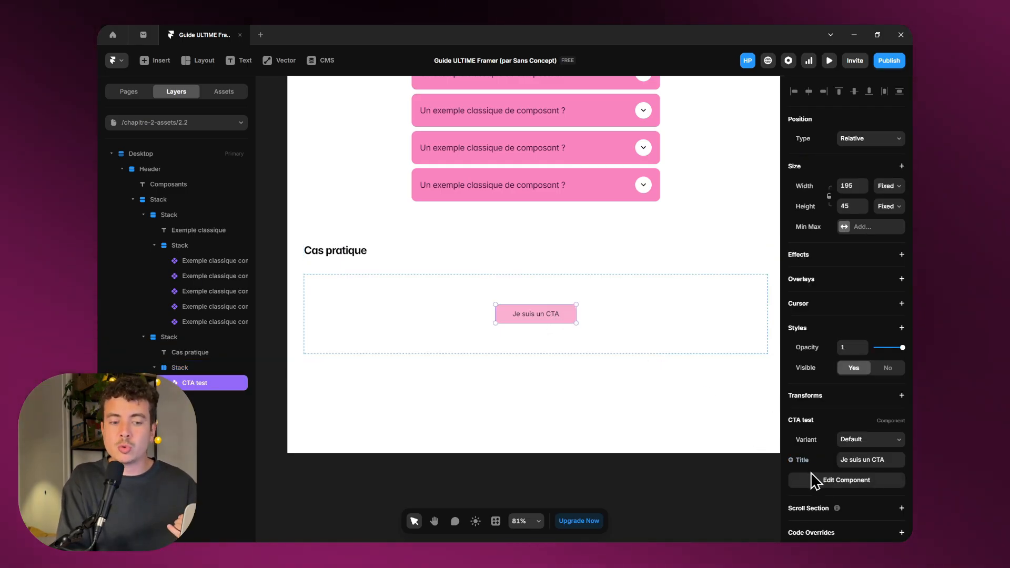
left_click(567, 372)
left_click(541, 313)
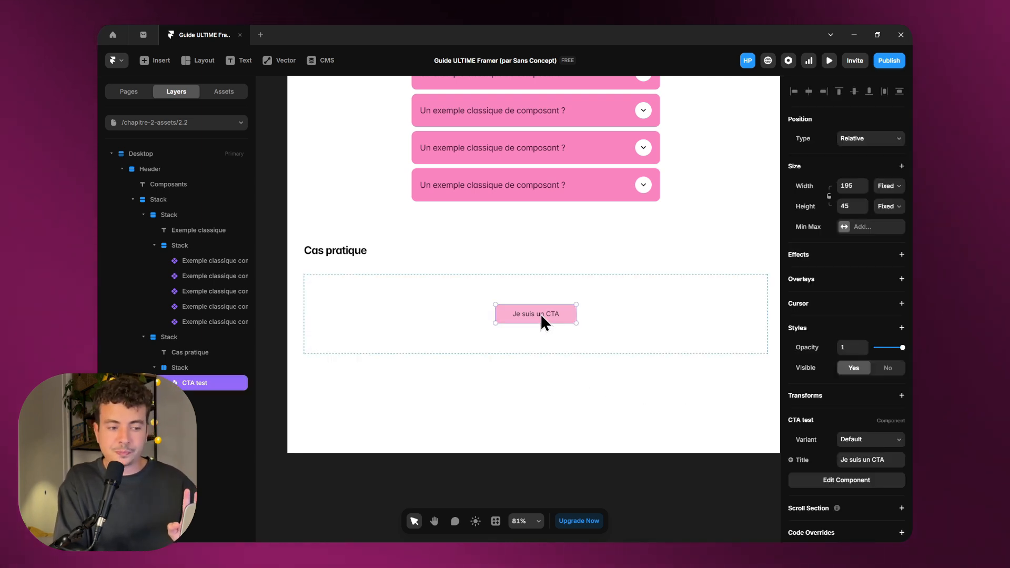
left_click(867, 441)
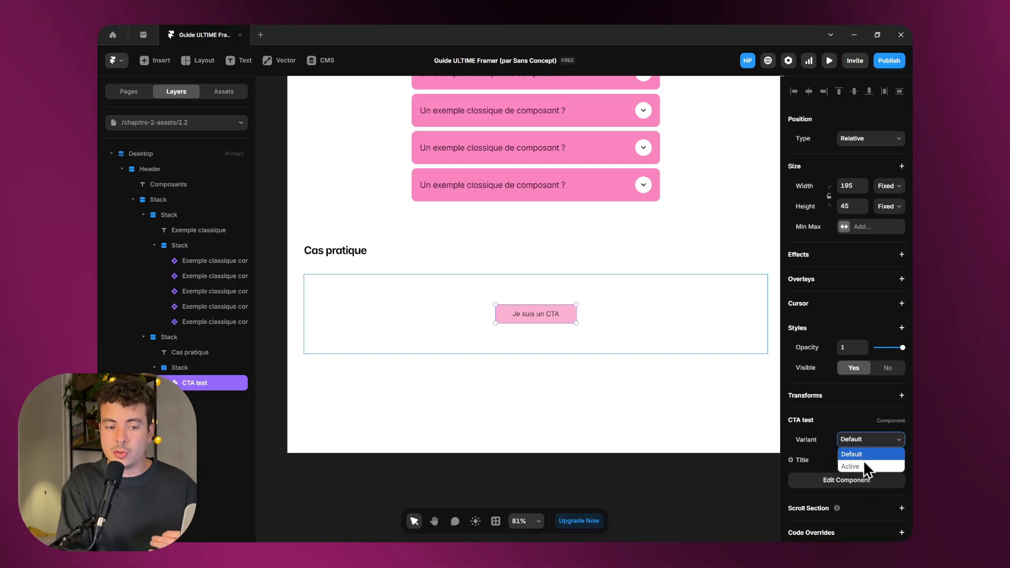
left_click(863, 465)
left_click(863, 441)
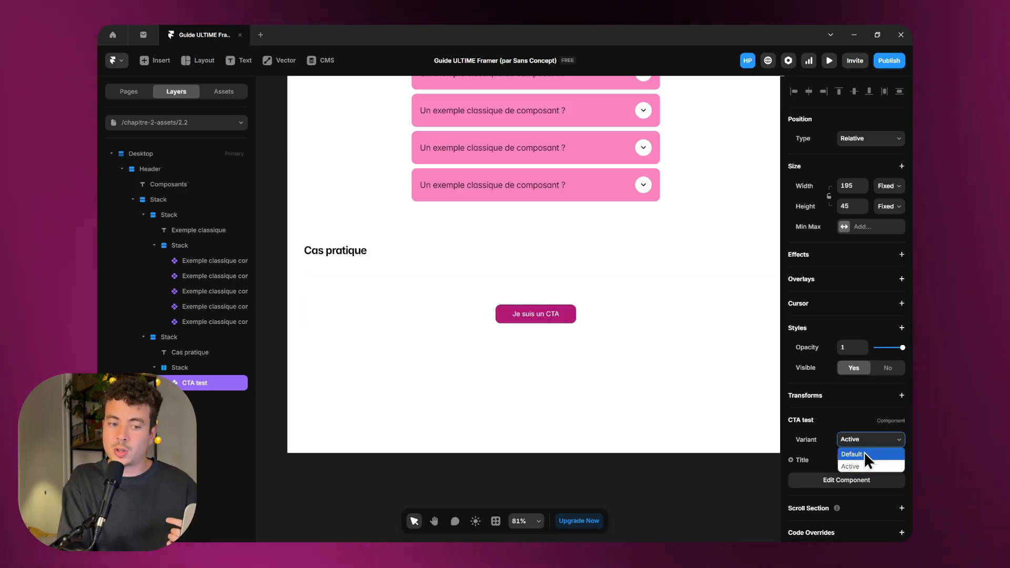
left_click(864, 453)
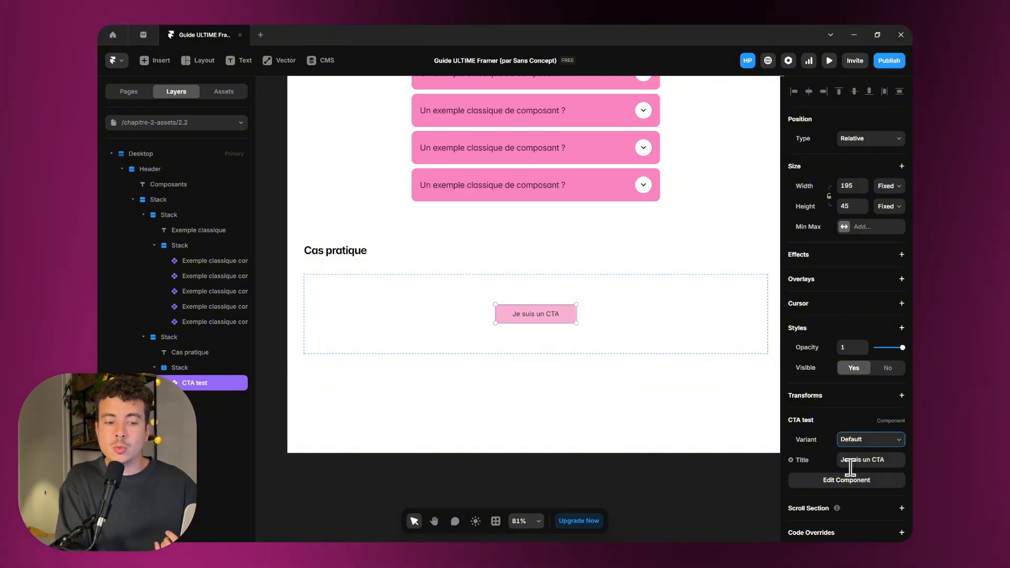
Set the Title of the CTA test instance to "Super ce composant !"
left_click(880, 461)
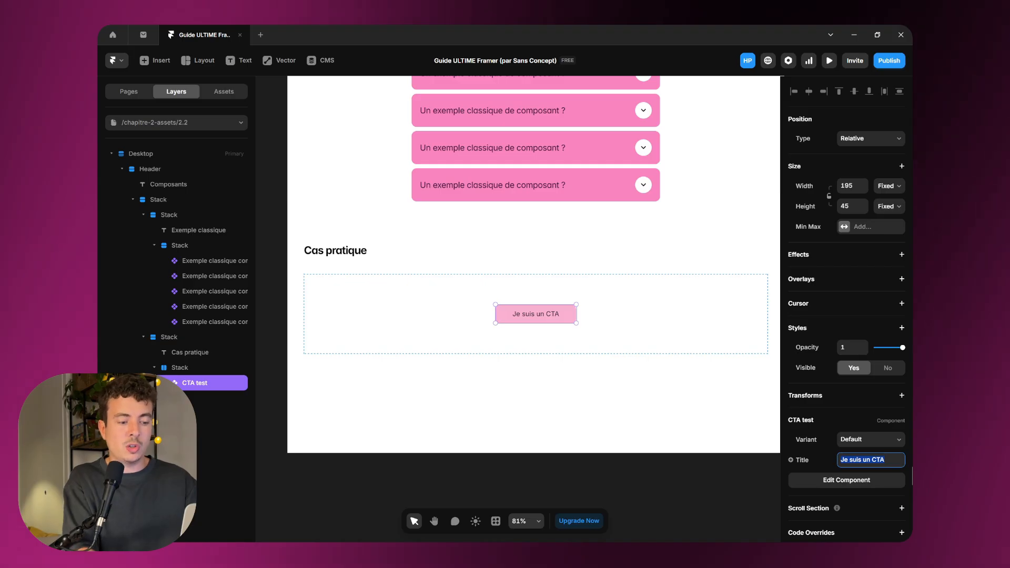
type("Supre")
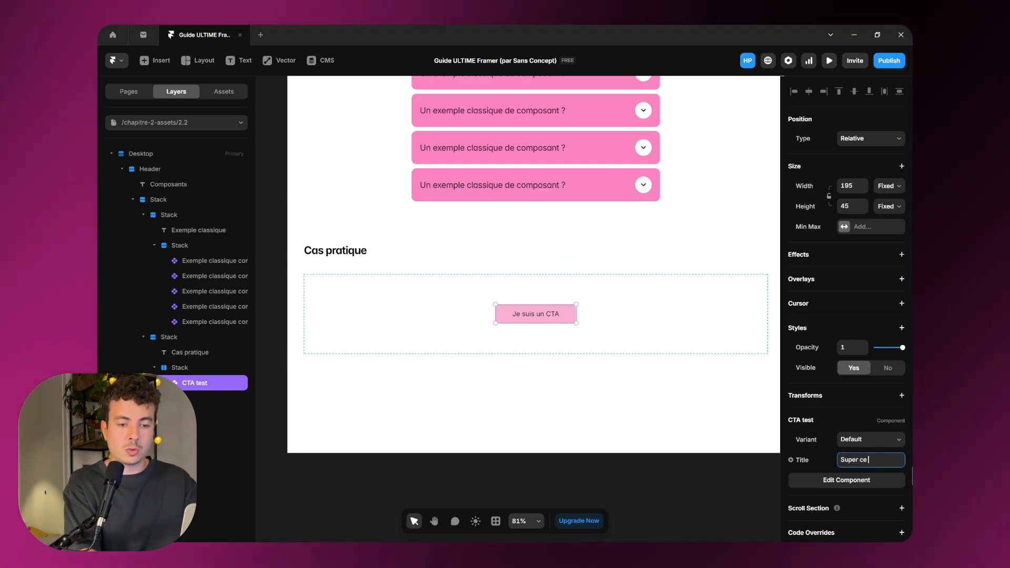
type(" !")
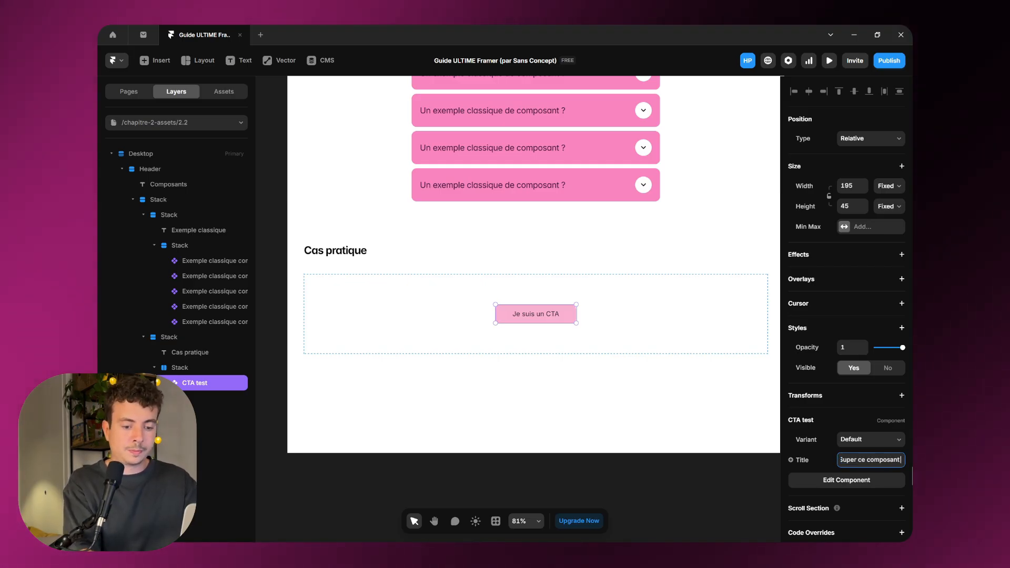
key("Return")
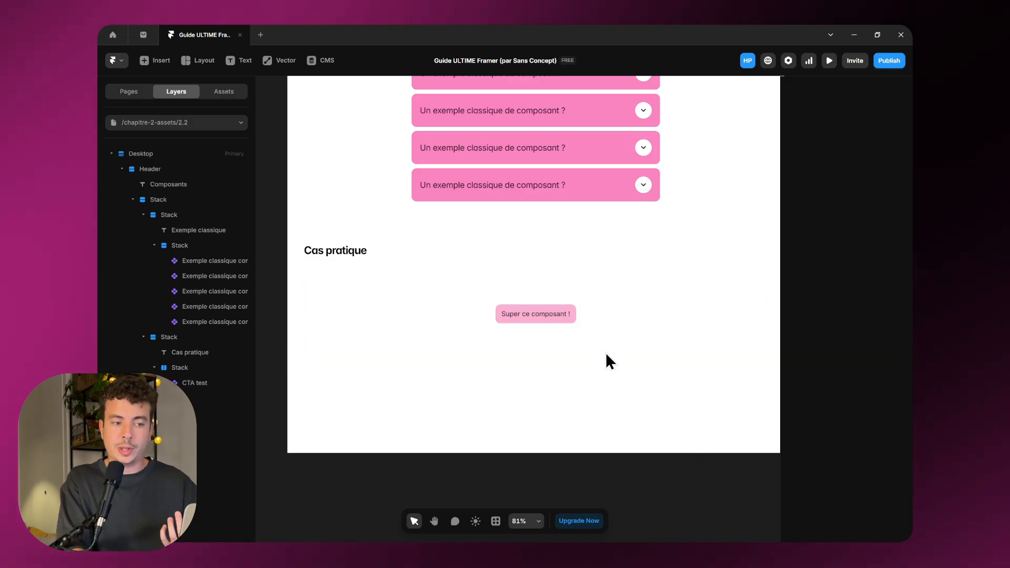
Preview the retitled CTA instance in the Active variant, and restore the Default variant
left_click(858, 441)
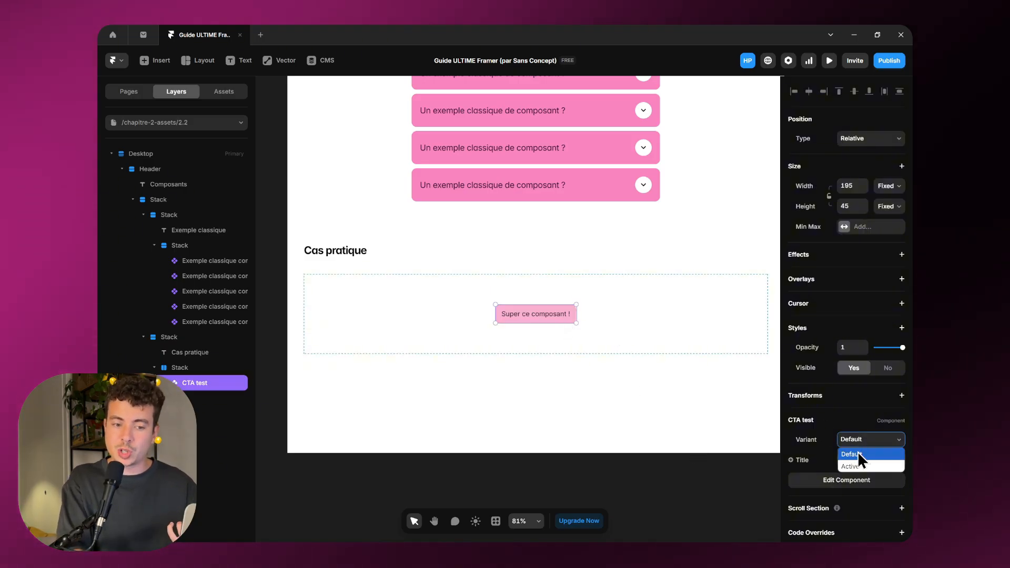
left_click(859, 457)
left_click(642, 360)
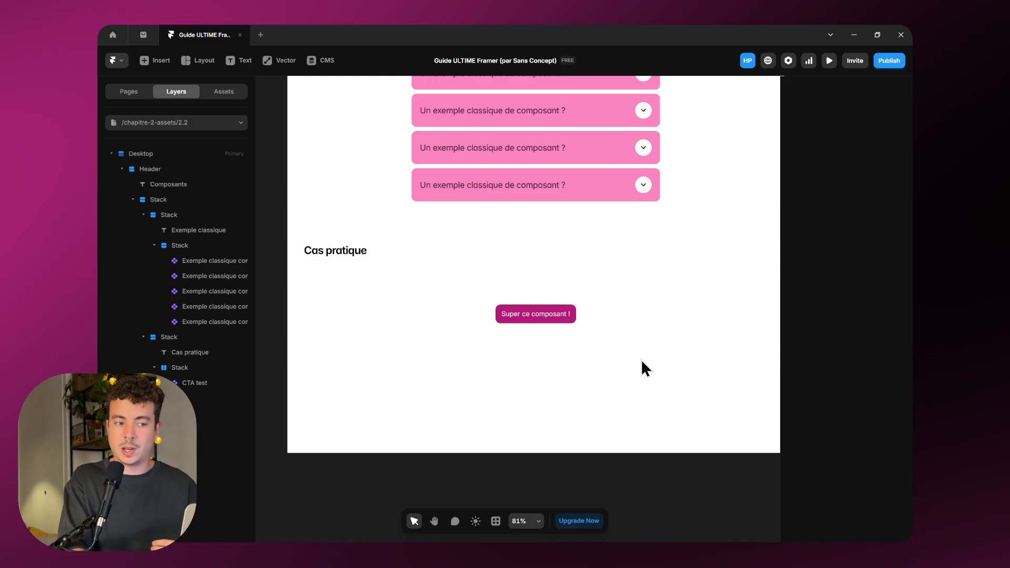
left_click(561, 314)
left_click(871, 441)
left_click(863, 456)
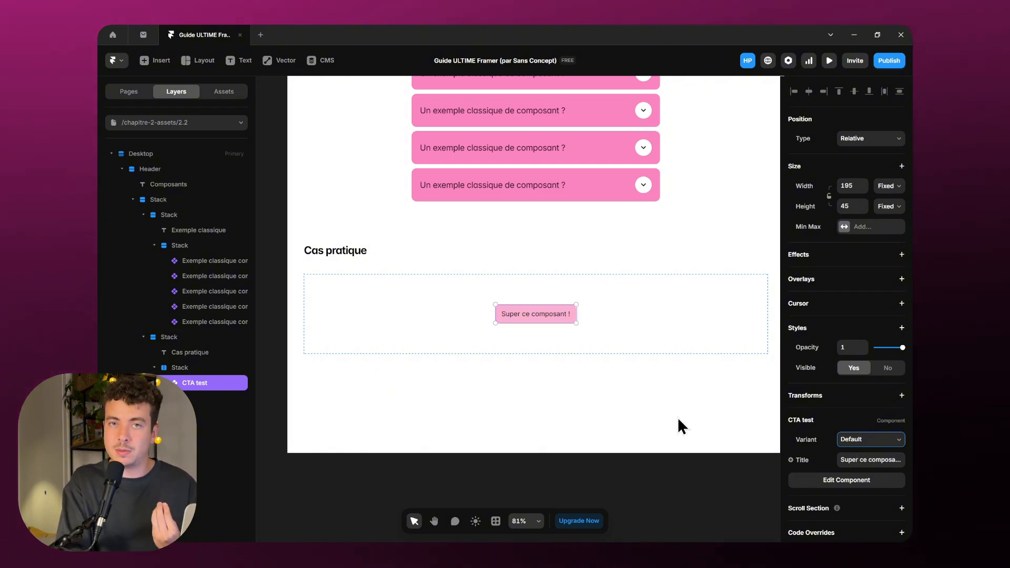
Preview the page and test the first "Un exemple classique de composant ?" accordion by expanding and collapsing it
left_click(830, 61)
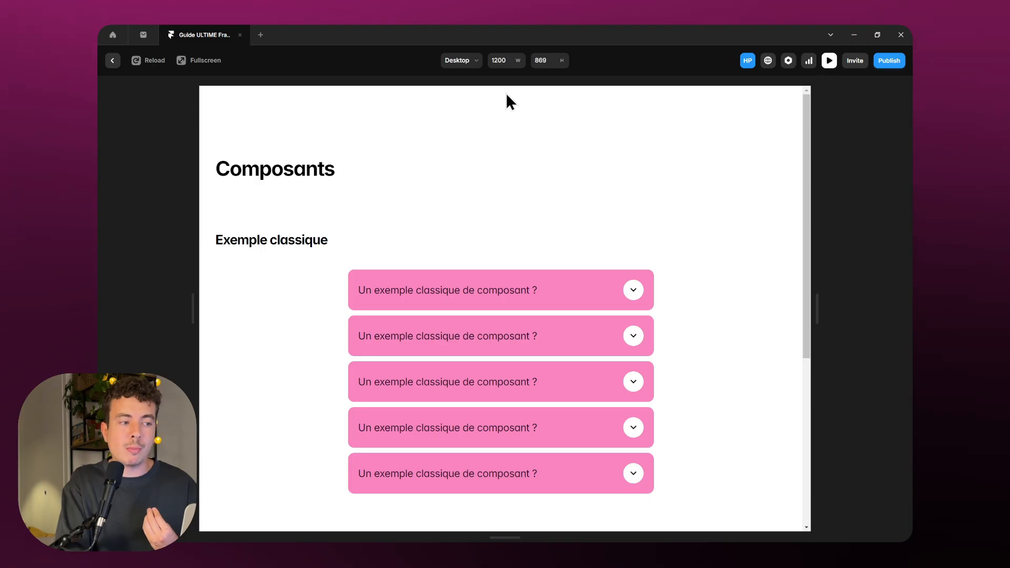
scroll(400, 203, "down", 3)
left_click(453, 214)
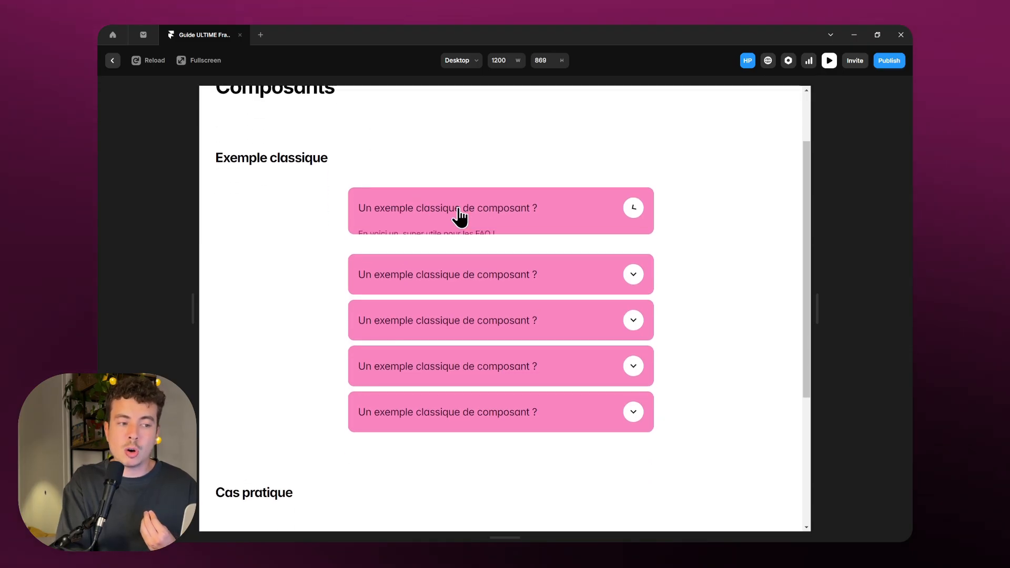
left_click(526, 212)
Test the "Super ce composant !" CTA in the preview by toggling its state several times, and return to the canvas
scroll(299, 314, "down", 6)
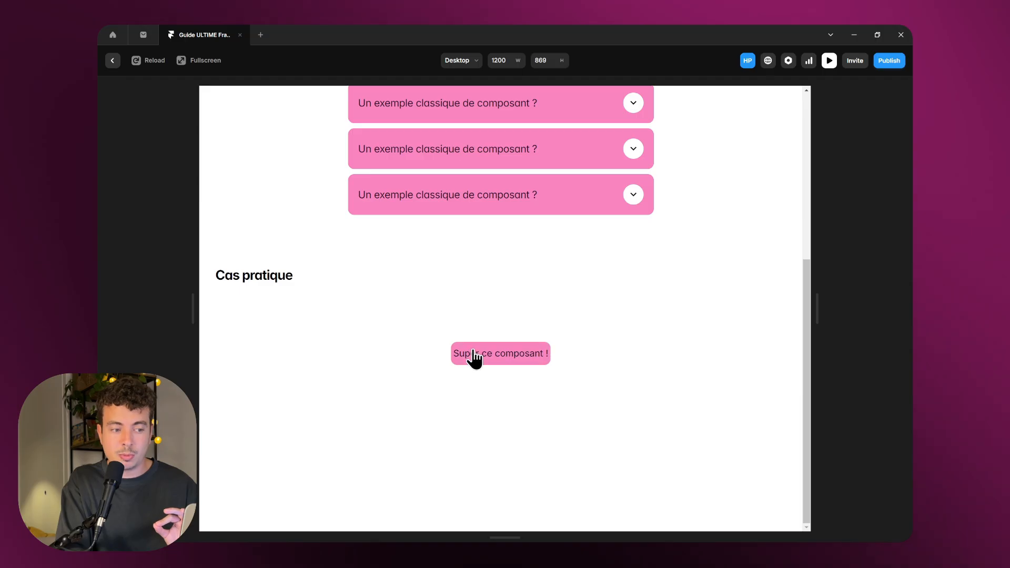
left_click(539, 368)
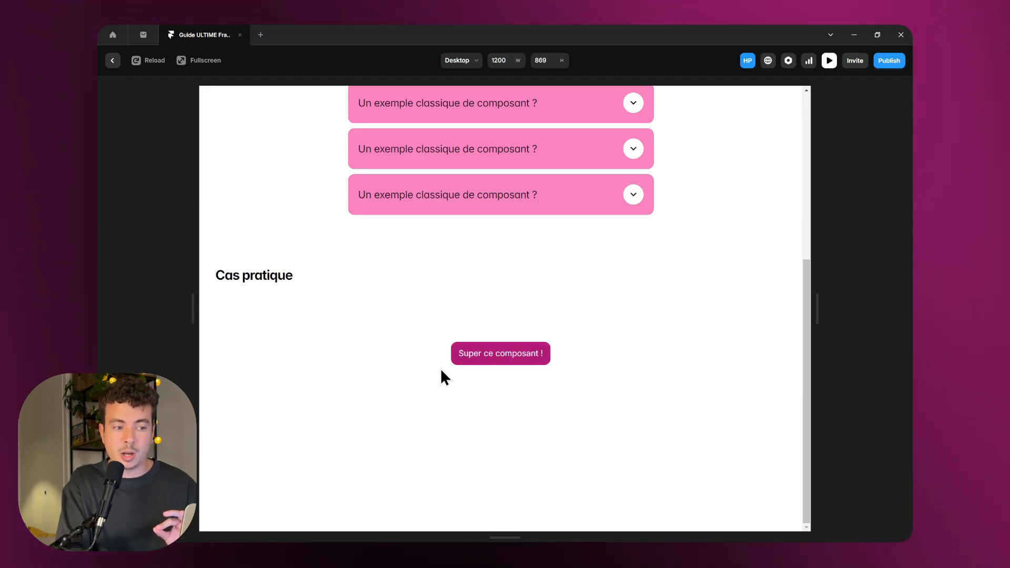
left_click(528, 363)
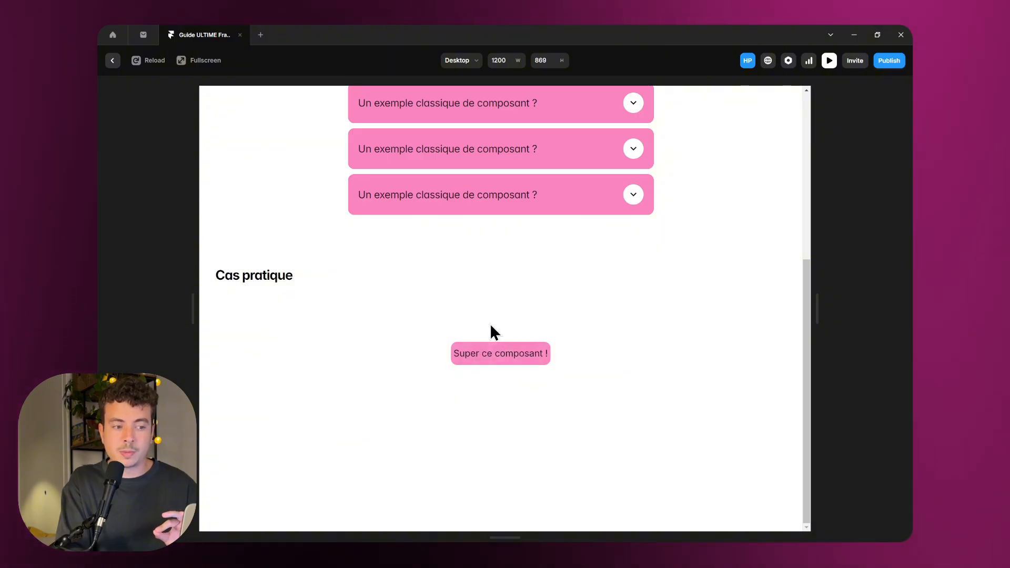
left_click(494, 360)
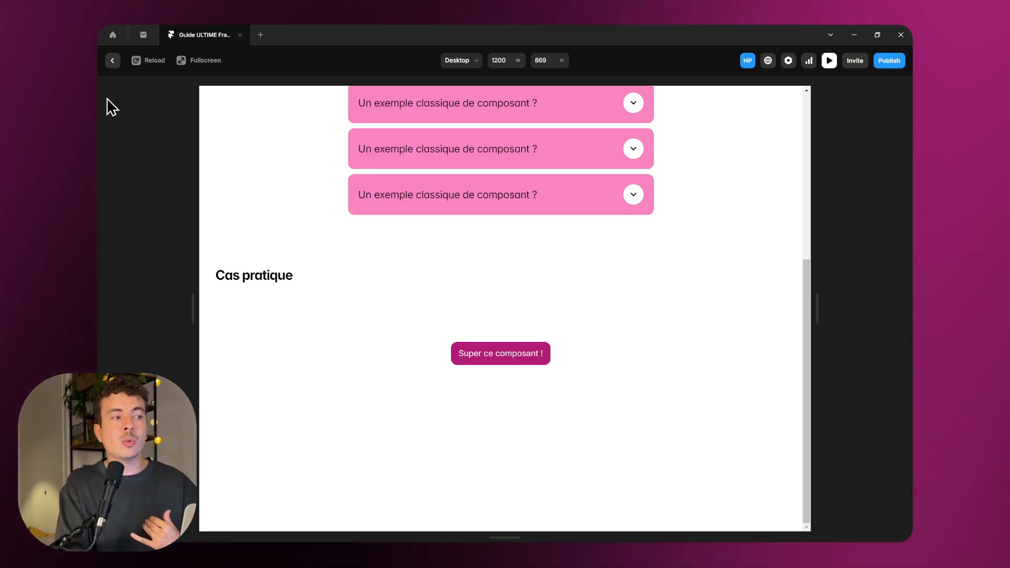
left_click(112, 61)
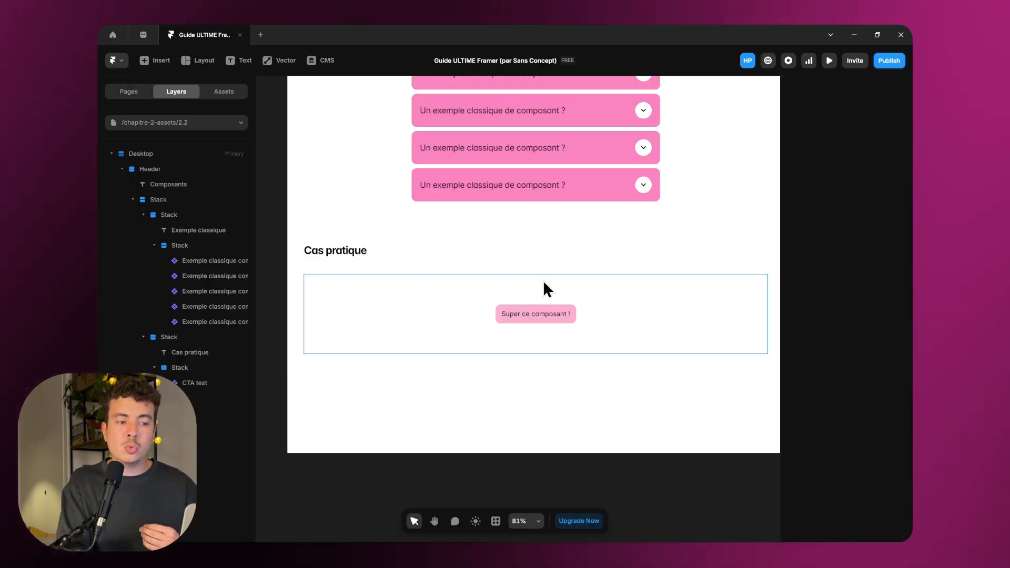
Open the CTA test component for editing from its instance in the Cas pratique section
scroll(543, 280, "right", 2)
left_click(512, 328)
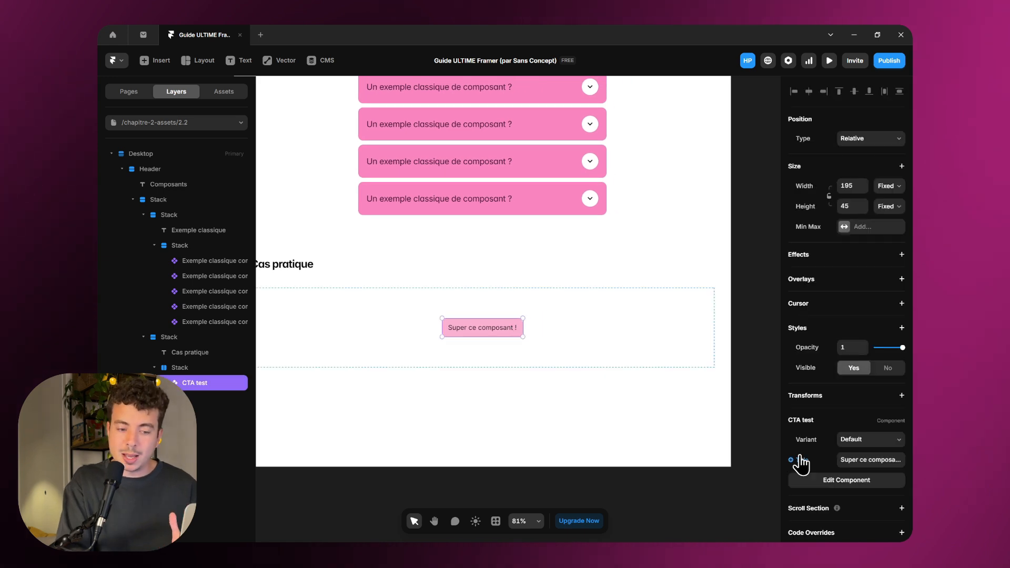
left_click(815, 480)
scroll(503, 210, "right", 2)
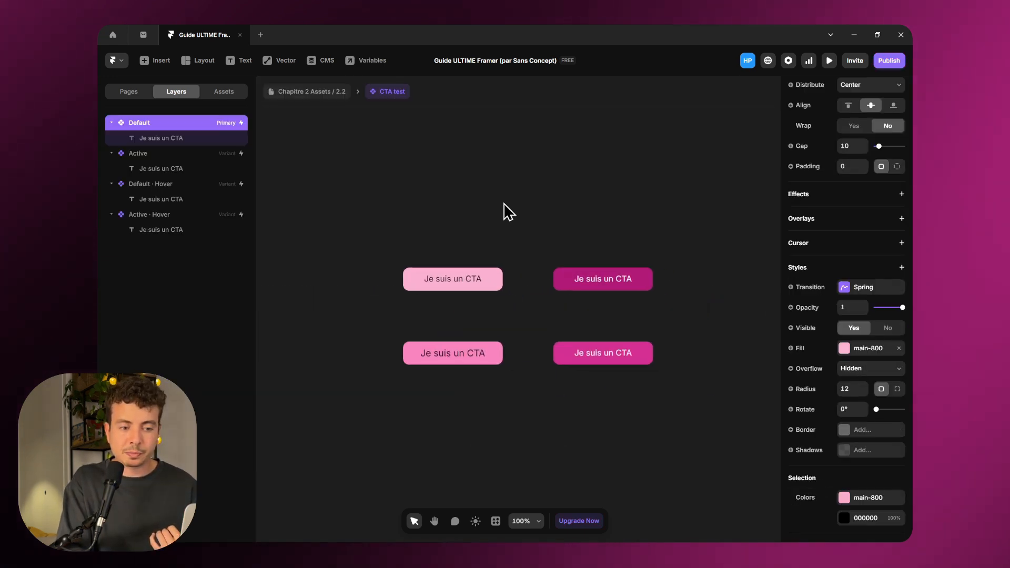